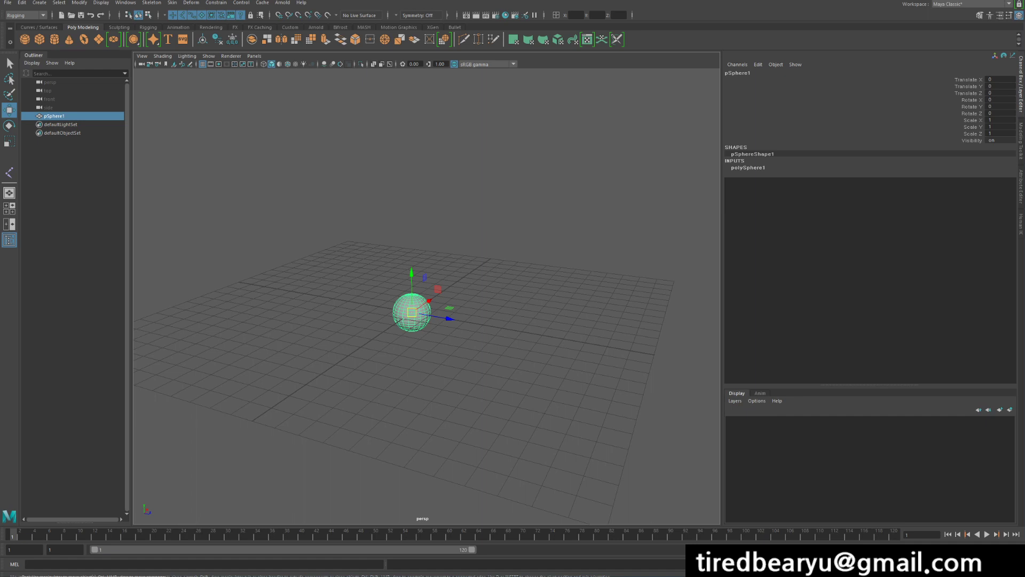
# Step: Switch the sphere to face selection, pick several of its faces, and clear the selection back in object mode
pyautogui.keyDown('alt'); pyautogui.moveTo(424, 278); pyautogui.dragTo(540, 291, button='right'); pyautogui.keyUp('alt')
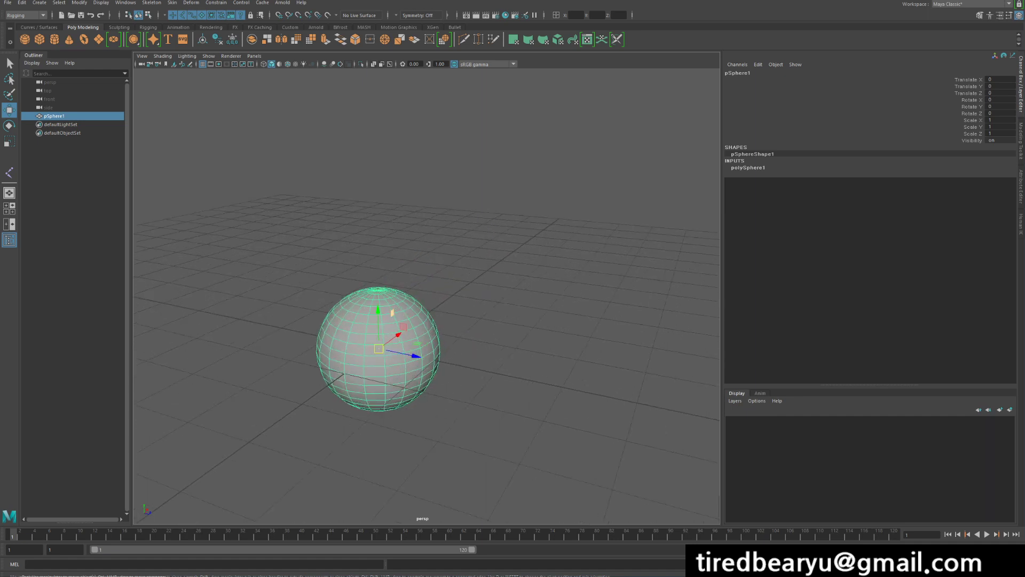
pyautogui.keyDown('alt'); pyautogui.moveTo(539, 291); pyautogui.dragTo(589, 204, button='middle'); pyautogui.keyUp('alt')
pyautogui.moveTo(442, 223); pyautogui.dragTo(513, 257, button='right')
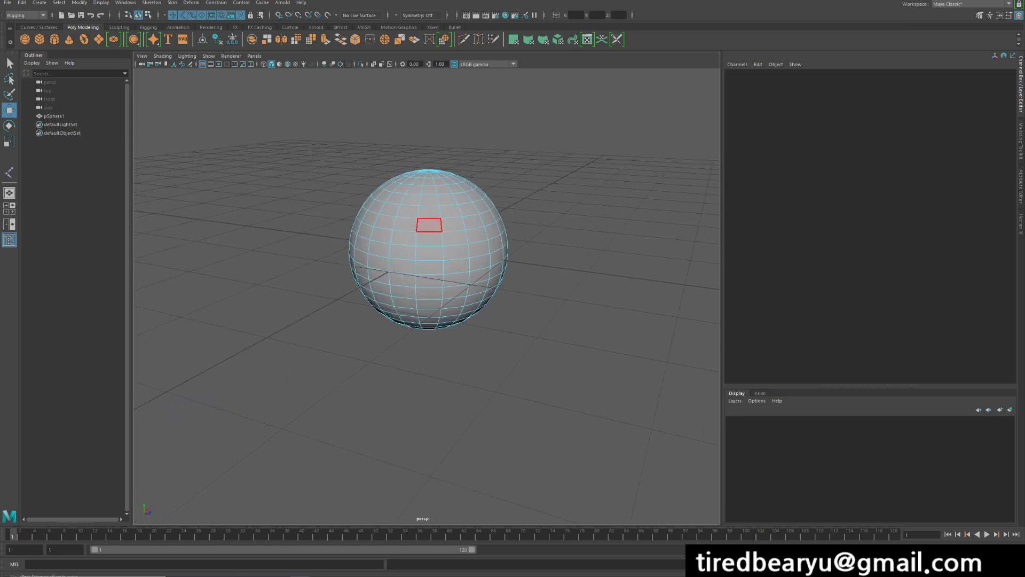
pyautogui.click(451, 212)
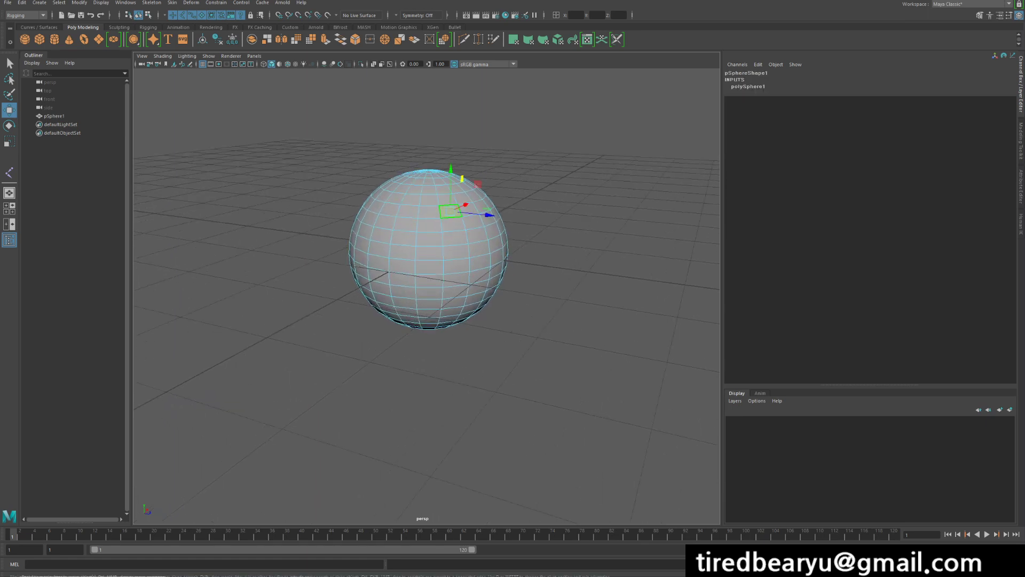
pyautogui.click(430, 200)
pyautogui.click(429, 239)
pyautogui.keyDown('shift'); pyautogui.click(495, 244); pyautogui.keyUp('shift')
pyautogui.moveTo(418, 201); pyautogui.dragTo(459, 190, button='right')
pyautogui.click(539, 184)
# Step: Select the sphere in face mode, picking individual faces and a block of faces across its front
pyautogui.keyDown('alt'); pyautogui.moveTo(442, 212); pyautogui.dragTo(452, 249, button='middle'); pyautogui.keyUp('alt')
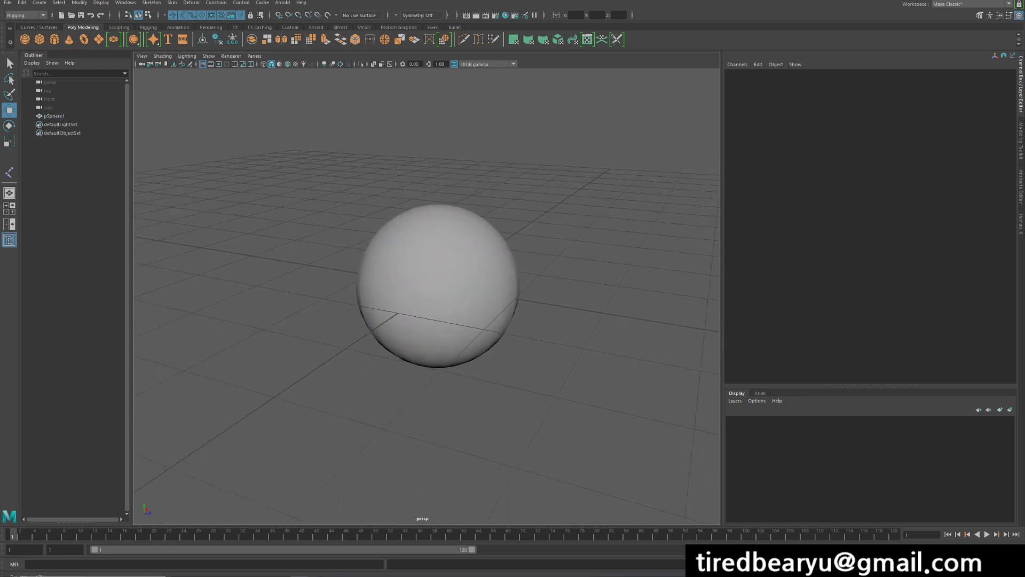
pyautogui.scroll(2, 451, 249)
pyautogui.click(452, 249)
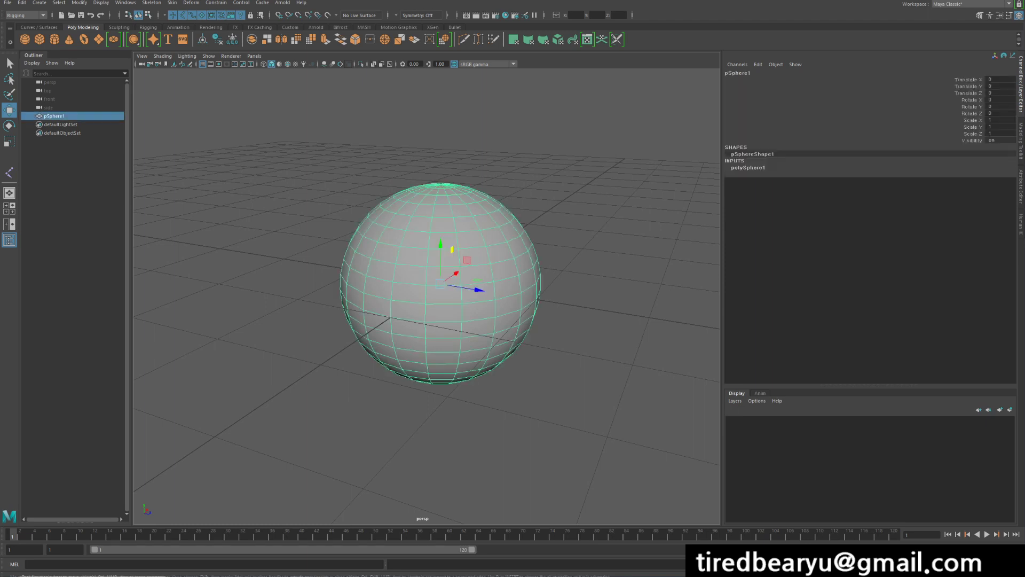
pyautogui.moveTo(471, 217); pyautogui.dragTo(468, 241, button='right')
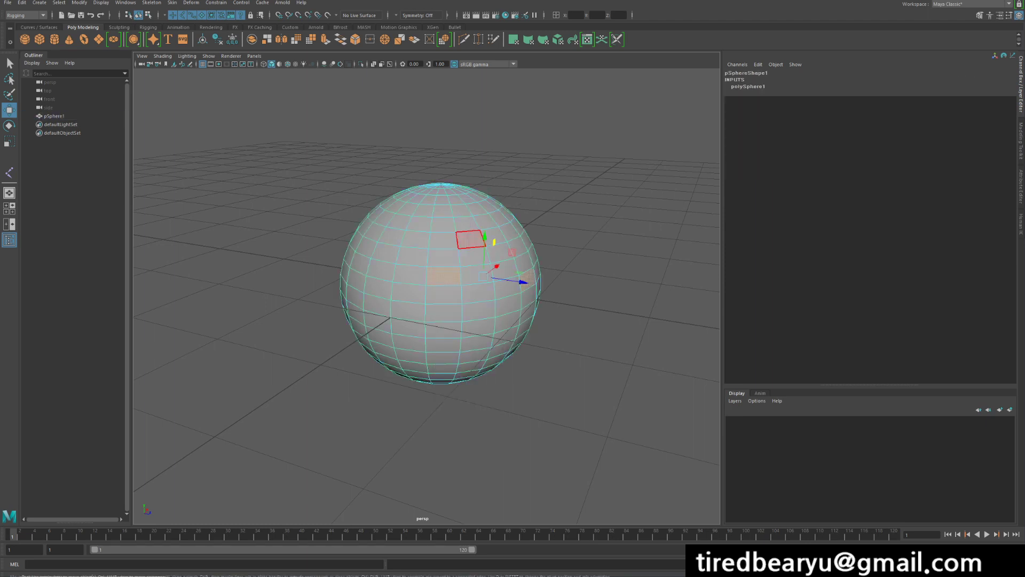
pyautogui.click(443, 240)
pyautogui.click(373, 231)
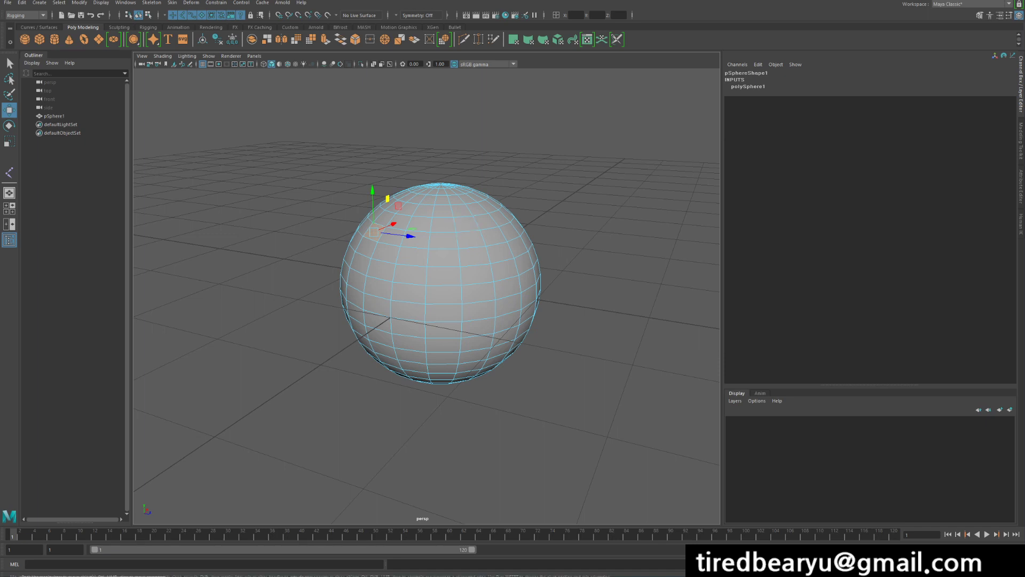
pyautogui.click(529, 279)
pyautogui.moveTo(531, 178); pyautogui.dragTo(375, 321)
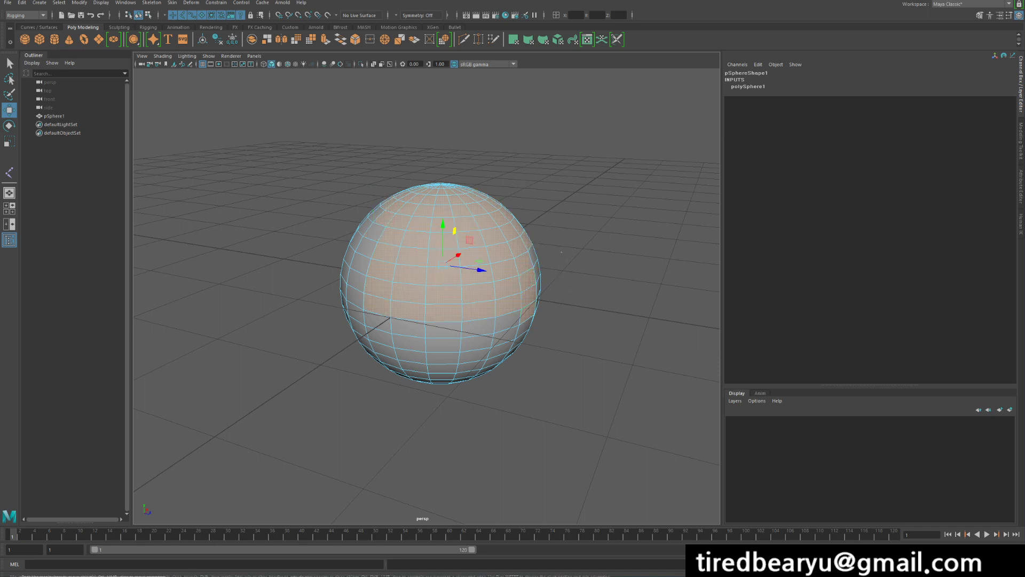
pyautogui.click(510, 231)
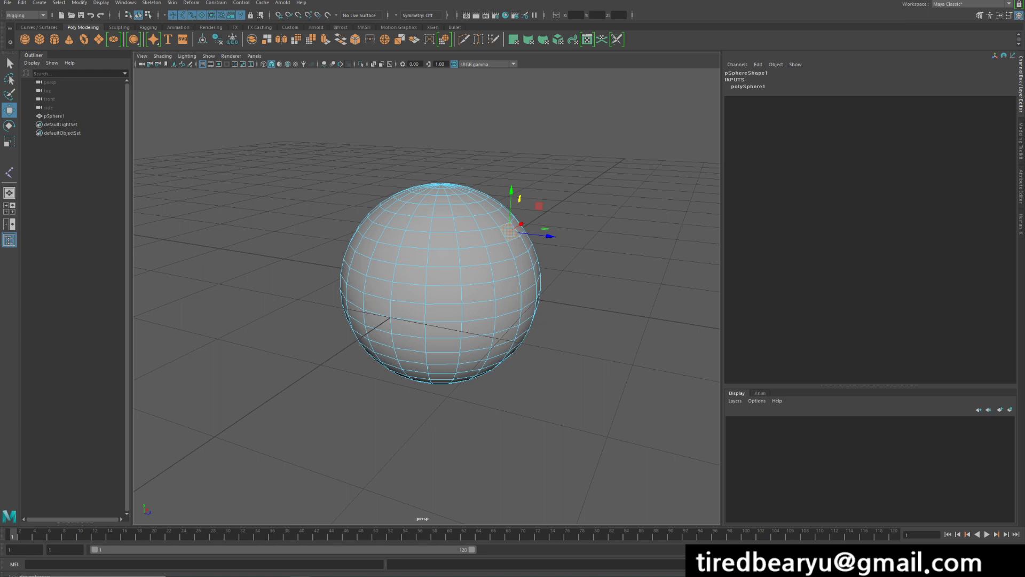
# Step: Open the Selection category of the general Preferences and place the window clear of the sphere
pyautogui.click(1016, 549)
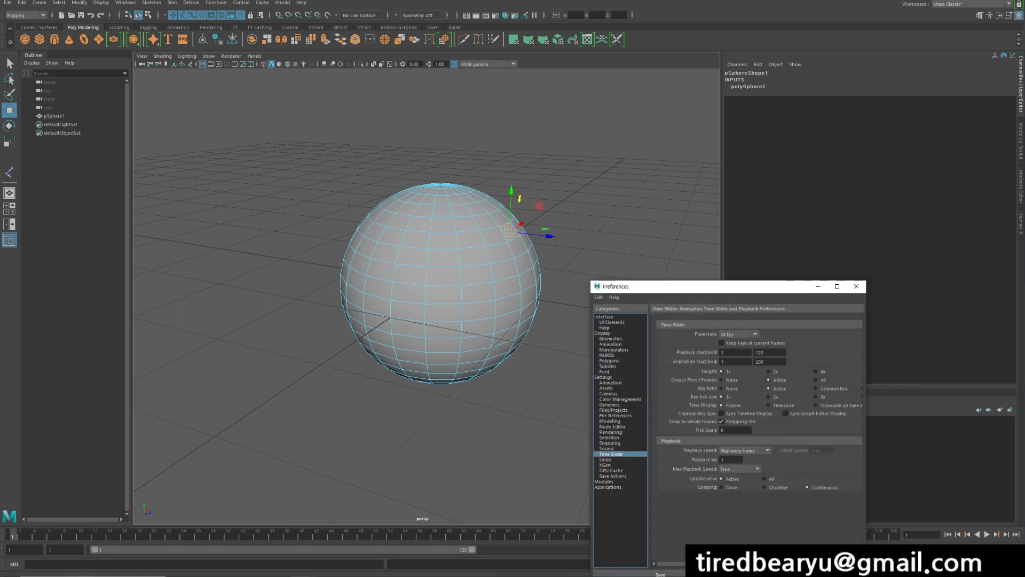
pyautogui.click(125, 2)
pyautogui.moveTo(160, 83)
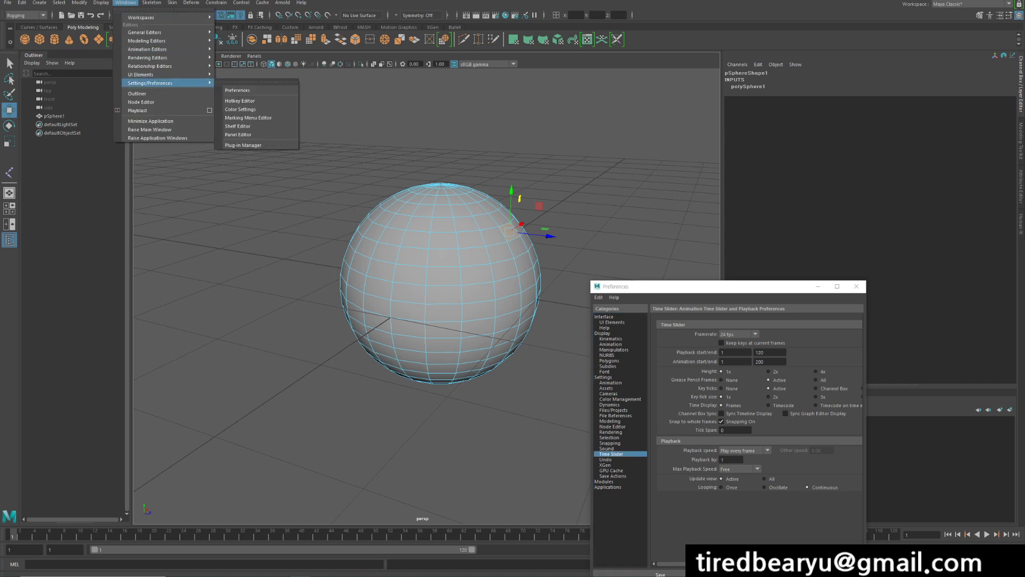
pyautogui.click(237, 90)
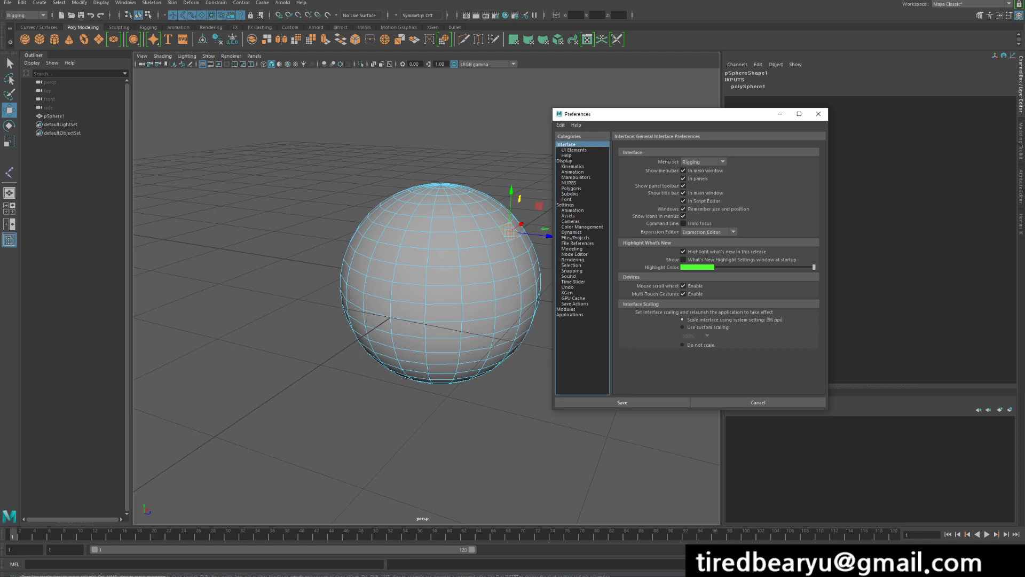
pyautogui.click(571, 265)
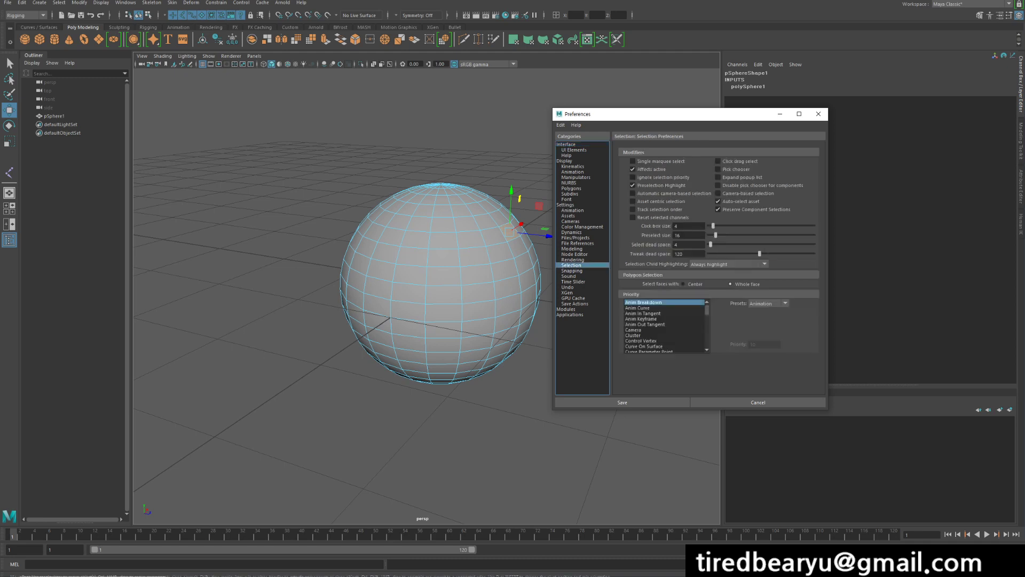
pyautogui.moveTo(765, 116); pyautogui.dragTo(837, 108)
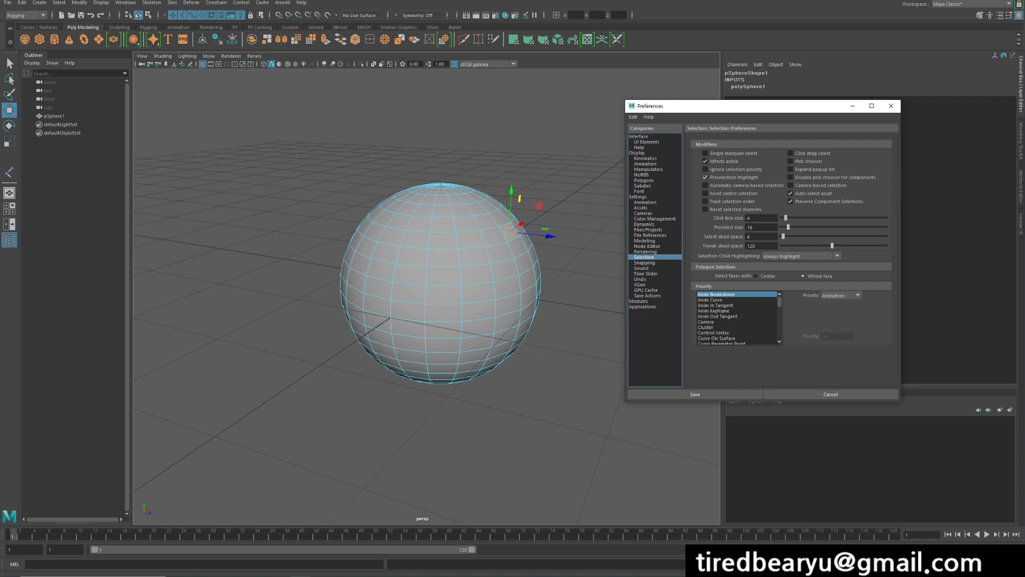
# Step: Test picking faces across the sphere with Preselection Highlight turned off, and turn the option back on
pyautogui.click(580, 230)
pyautogui.click(444, 275)
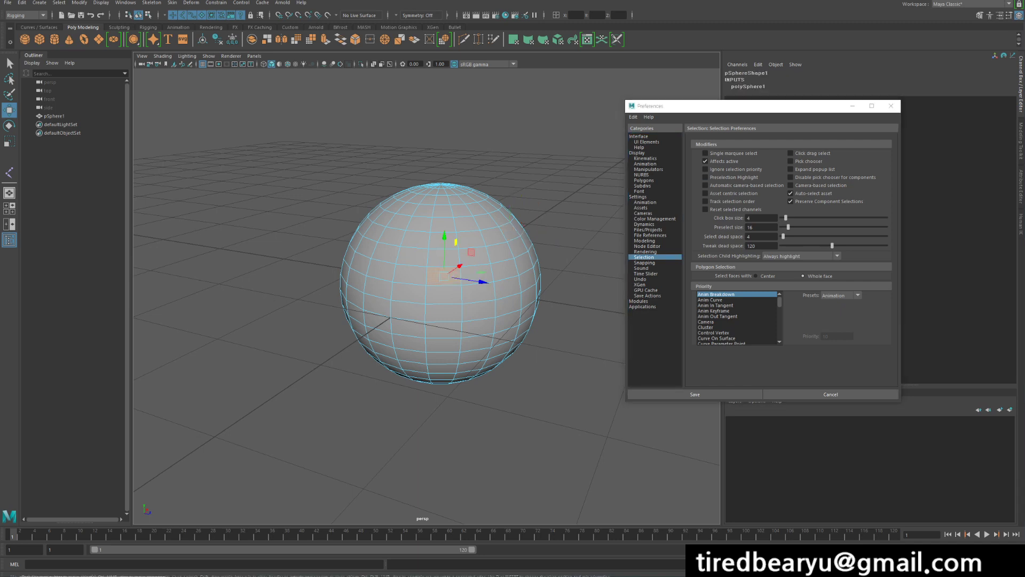
pyautogui.click(382, 218)
pyautogui.click(377, 286)
pyautogui.click(444, 239)
pyautogui.click(479, 310)
pyautogui.click(410, 275)
pyautogui.click(461, 210)
pyautogui.click(479, 293)
pyautogui.click(706, 177)
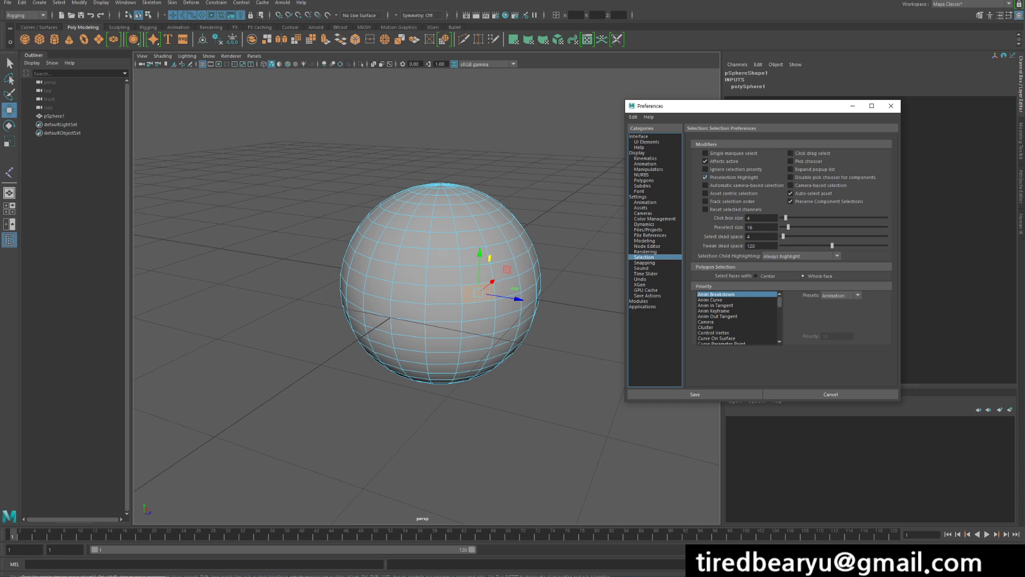
# Step: Return the sphere to object mode and move it along Z to about -2.41
pyautogui.moveTo(421, 209); pyautogui.dragTo(443, 189, button='right')
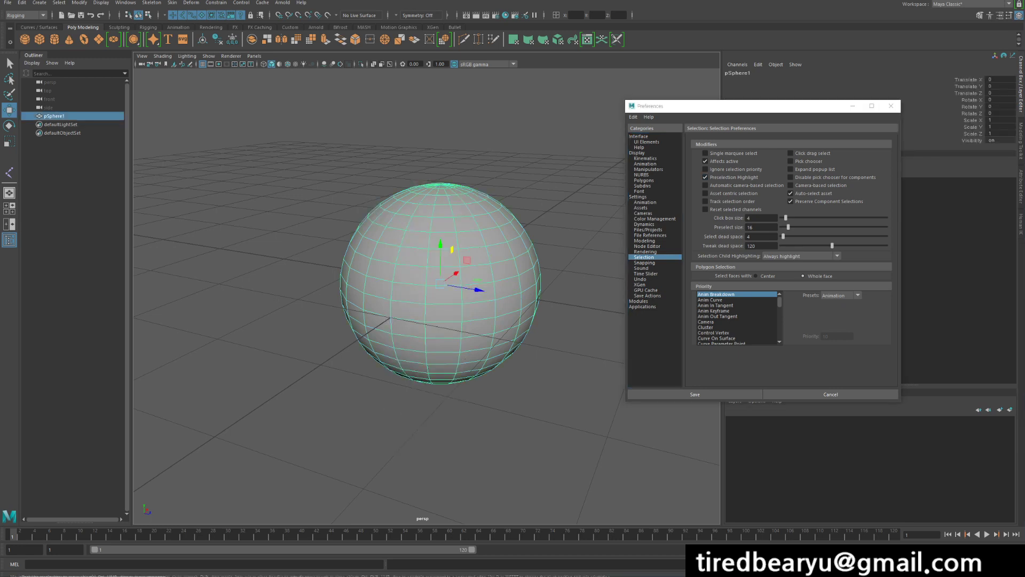
pyautogui.click(386, 176)
pyautogui.moveTo(387, 175); pyautogui.dragTo(476, 347)
pyautogui.moveTo(476, 290); pyautogui.dragTo(290, 259)
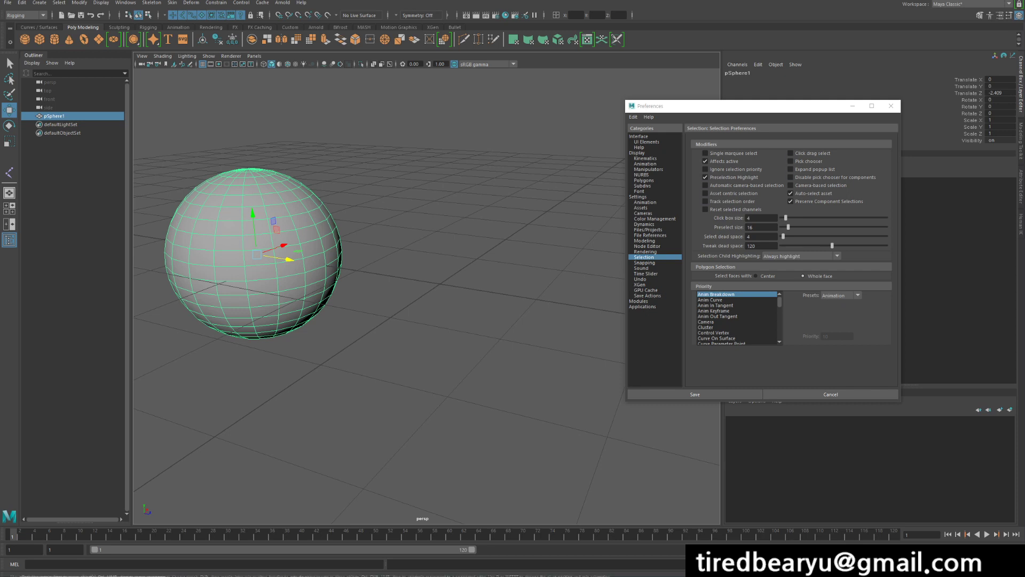
pyautogui.click(385, 235)
# Step: Duplicate the sphere twice and spread the copies along Z at about -0.73 and 0.11
pyautogui.click(299, 235)
pyautogui.scroll(-3, 320, 257)
pyautogui.keyDown('alt'); pyautogui.moveTo(325, 267); pyautogui.dragTo(338, 268, button='middle'); pyautogui.keyUp('alt')
pyautogui.hotkey('ctrl', 'd')
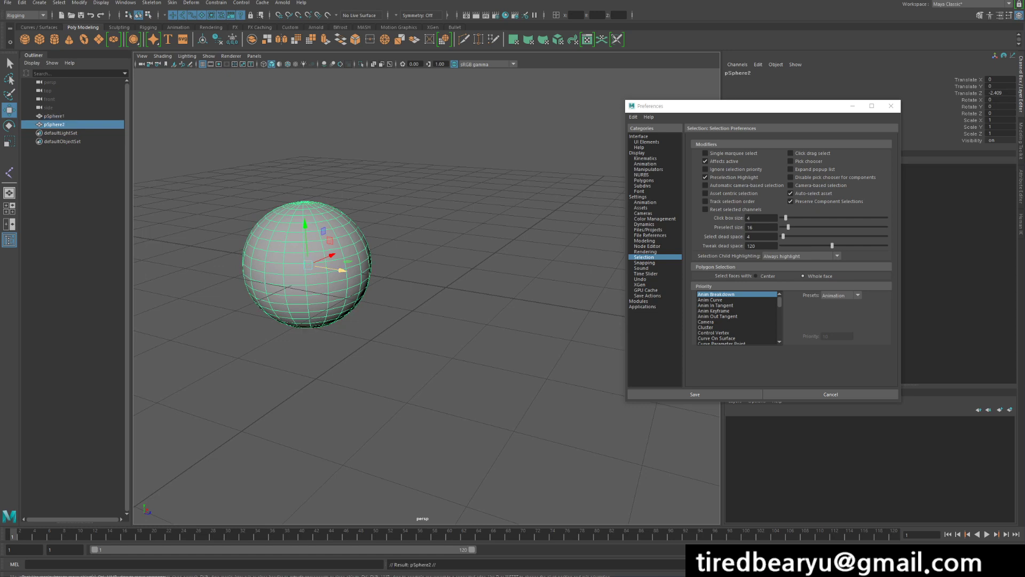
pyautogui.hotkey('ctrl', 'd')
pyautogui.moveTo(342, 270); pyautogui.dragTo(550, 292)
pyautogui.keyDown('alt'); pyautogui.moveTo(496, 294); pyautogui.dragTo(556, 292); pyautogui.keyUp('alt')
pyautogui.click(497, 342)
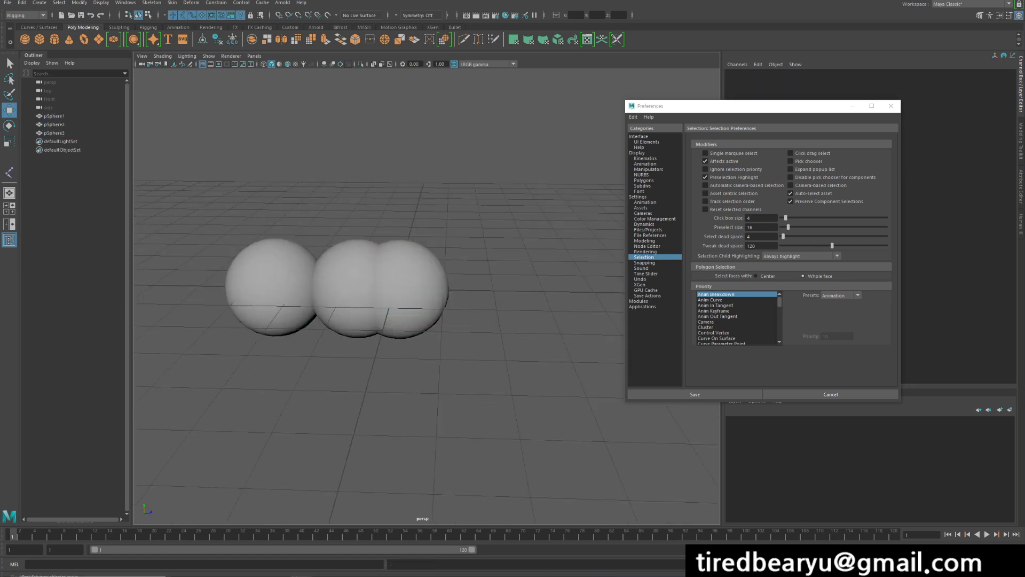
# Step: Turn on Single Marquee Select and test box selections over the three spheres from several directions
pyautogui.keyDown('alt'); pyautogui.moveTo(481, 331); pyautogui.dragTo(579, 345, button='middle'); pyautogui.keyUp('alt')
pyautogui.scroll(2, 444, 299)
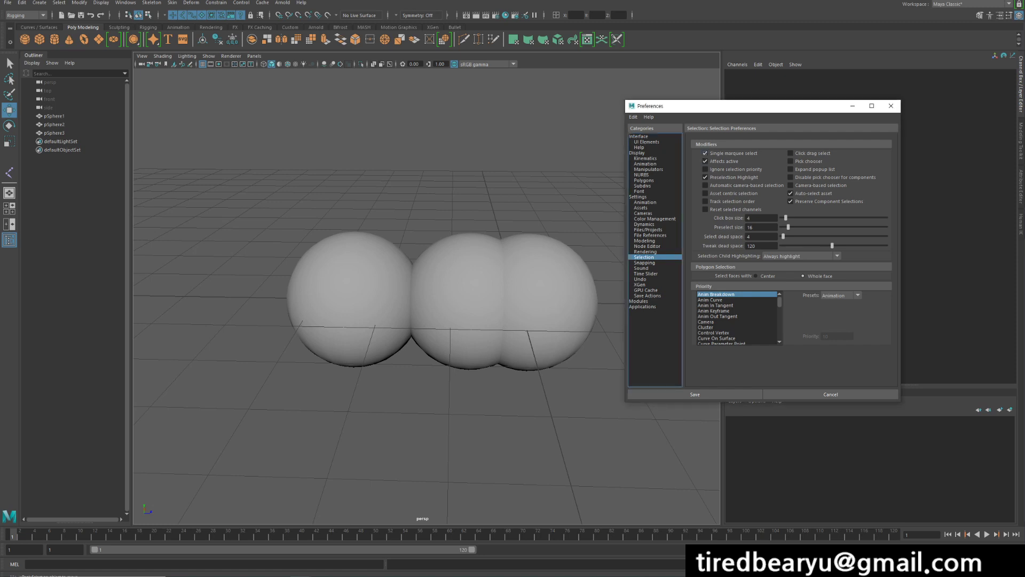
pyautogui.moveTo(748, 106); pyautogui.dragTo(808, 107)
pyautogui.moveTo(254, 151); pyautogui.dragTo(354, 240)
pyautogui.click(204, 119)
pyautogui.moveTo(204, 119); pyautogui.dragTo(593, 411)
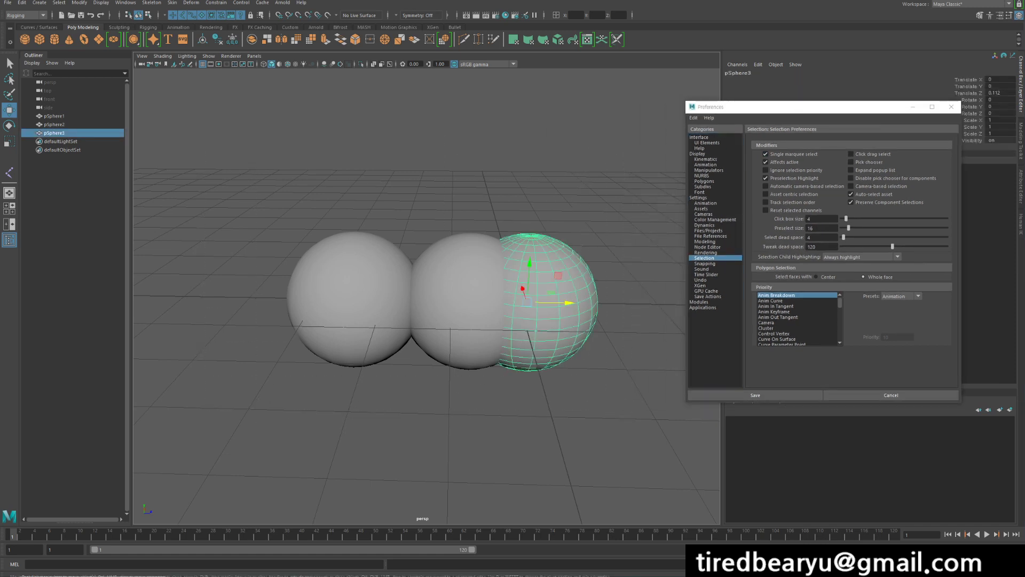
pyautogui.moveTo(624, 450); pyautogui.dragTo(368, 243)
pyautogui.moveTo(262, 182); pyautogui.dragTo(598, 408)
pyautogui.moveTo(636, 450); pyautogui.dragTo(247, 176)
pyautogui.moveTo(289, 196); pyautogui.dragTo(614, 417)
pyautogui.moveTo(558, 152); pyautogui.dragTo(341, 493)
pyautogui.moveTo(636, 411); pyautogui.dragTo(275, 166)
pyautogui.moveTo(268, 145); pyautogui.dragTo(232, 168)
pyautogui.moveTo(223, 117); pyautogui.dragTo(593, 411)
# Step: Turn off Single Marquee Select and box-select all three spheres
pyautogui.click(766, 154)
pyautogui.moveTo(668, 438); pyautogui.dragTo(306, 152)
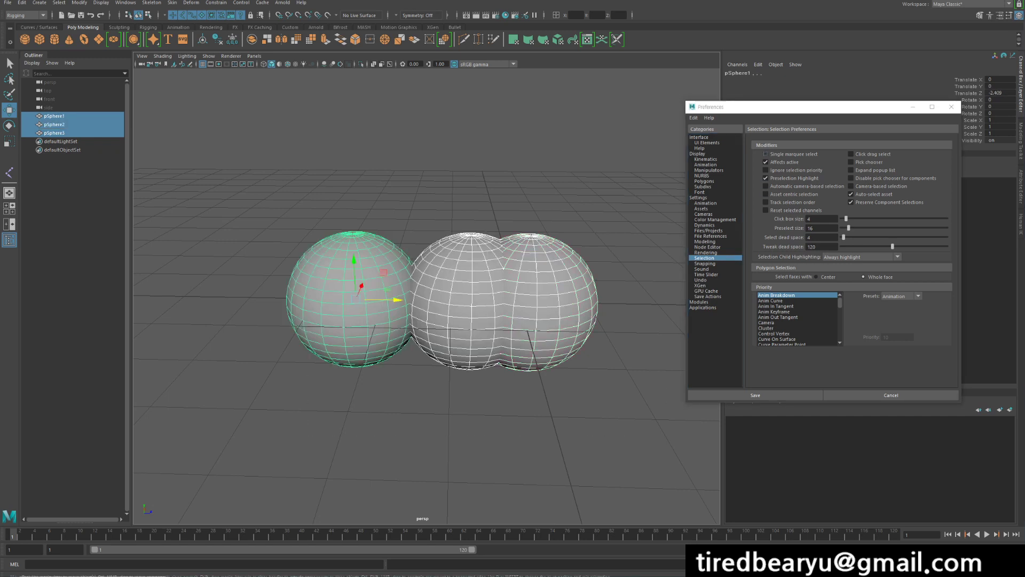
pyautogui.click(795, 107)
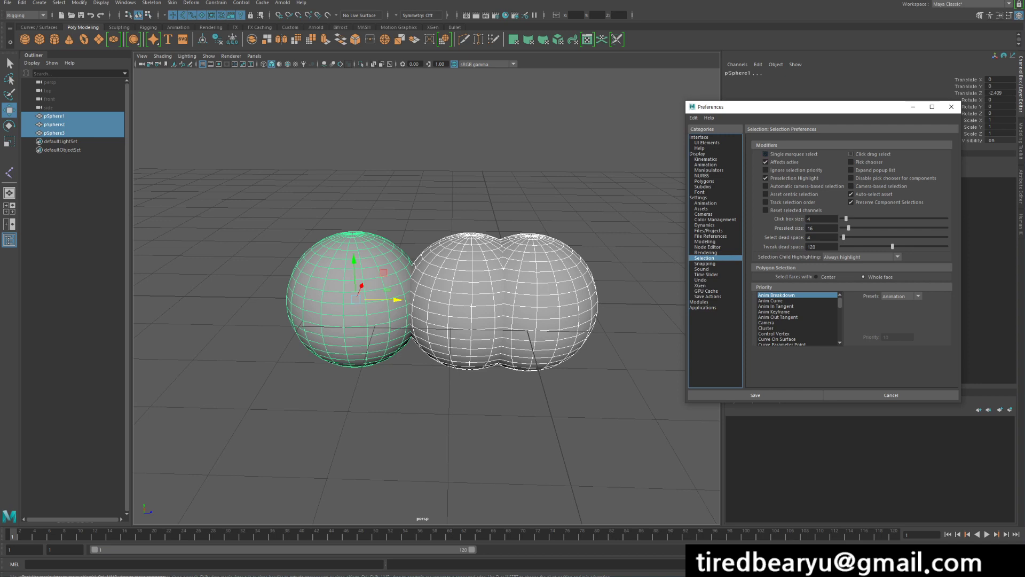
# Step: Switch Click Drag Select on and off again, and select the leftmost sphere with the option off
pyautogui.click(851, 154)
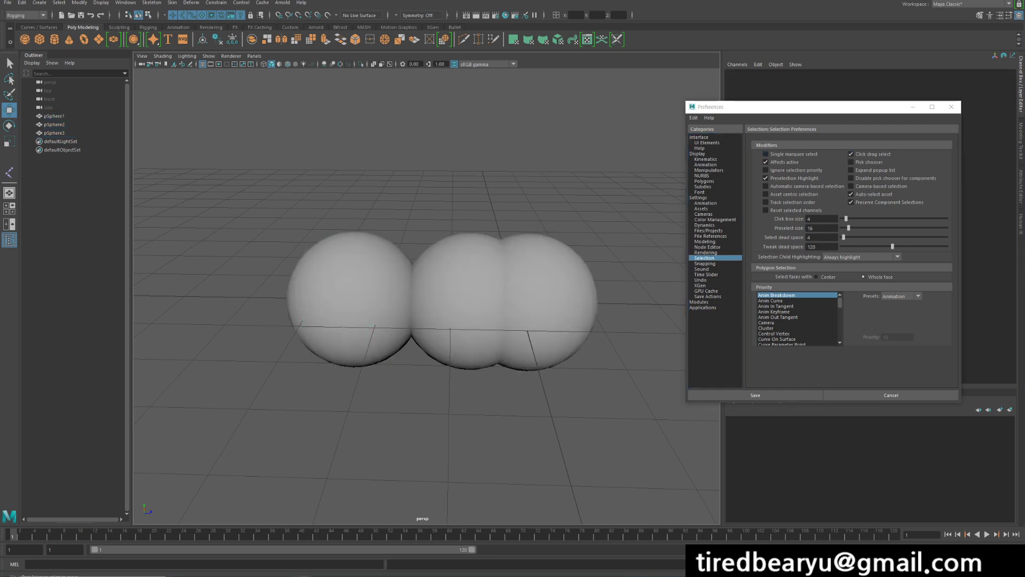
pyautogui.click(851, 154)
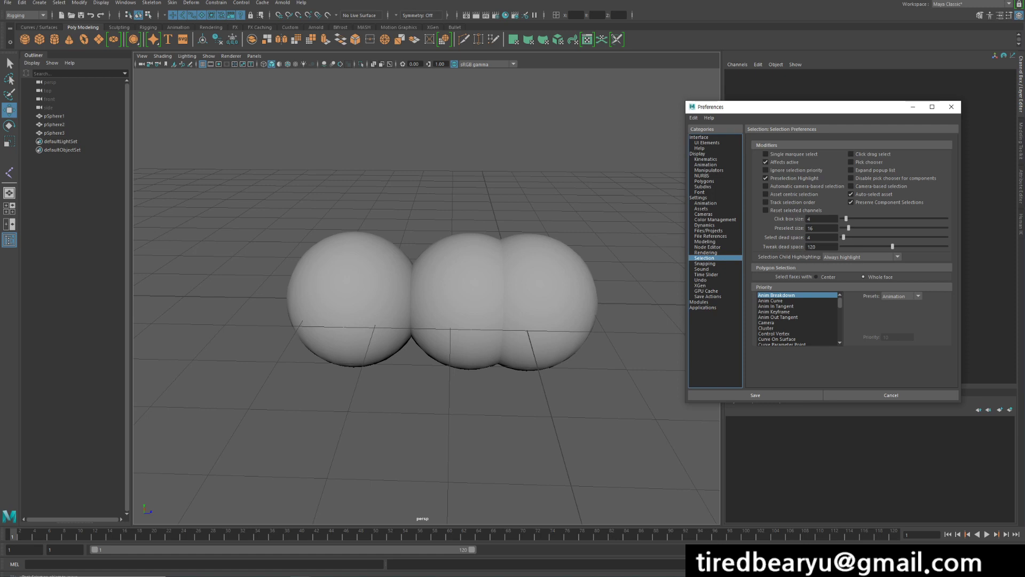
pyautogui.click(356, 292)
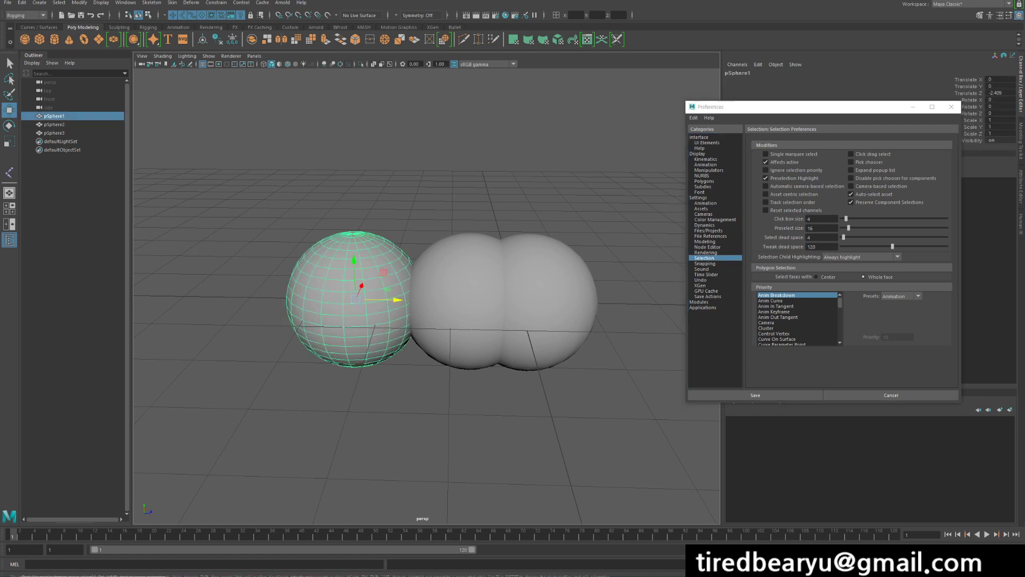
# Step: Turn on Click Drag Select and move the middle sphere along Z to about -0.82 in one select-and-move action
pyautogui.click(851, 154)
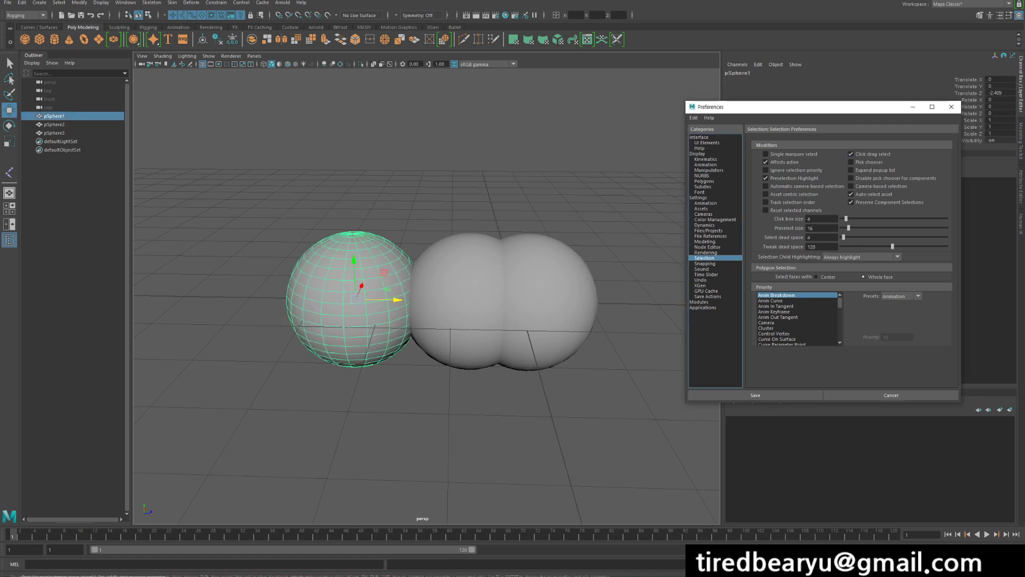
pyautogui.click(592, 187)
pyautogui.click(468, 296)
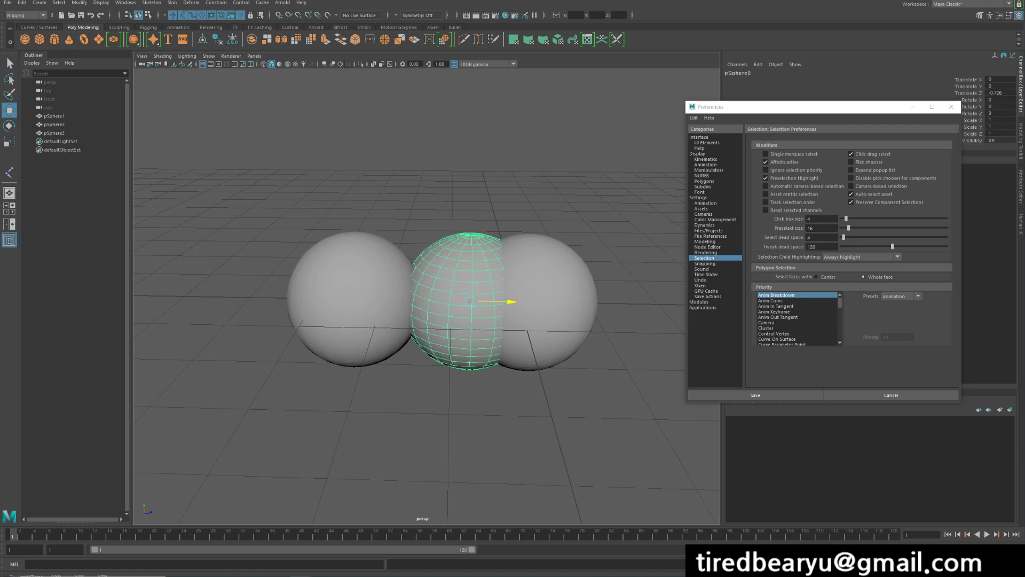
pyautogui.moveTo(469, 302)
pyautogui.mouseDown()
pyautogui.moveTo(266, 300)
pyautogui.moveTo(463, 302)
pyautogui.mouseUp()
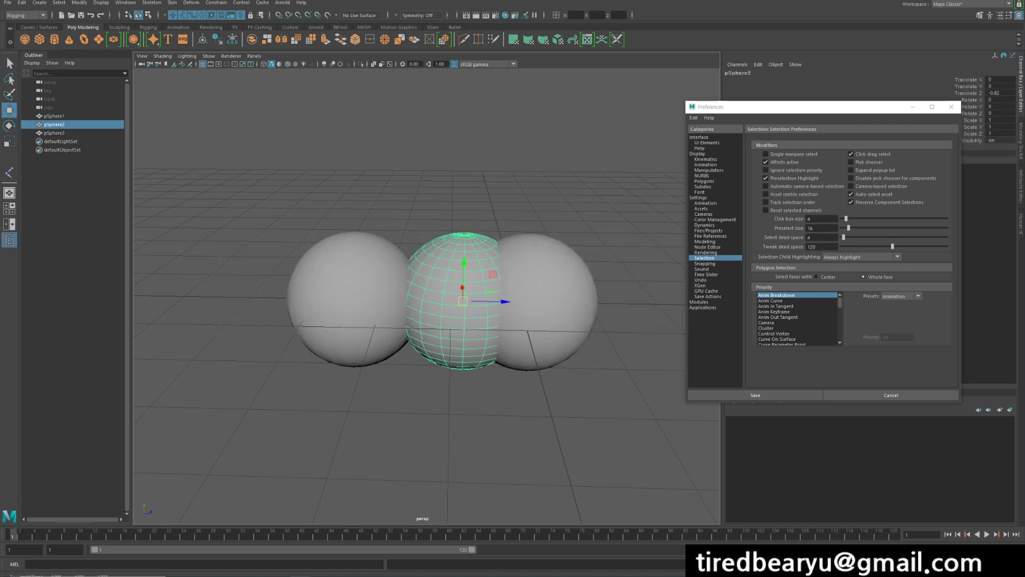
# Step: Directly move the rightmost sphere up to about Y 1.4, the middle one to about Z -0.3, and the leftmost up to about Y 1.33
pyautogui.moveTo(527, 301); pyautogui.dragTo(538, 196)
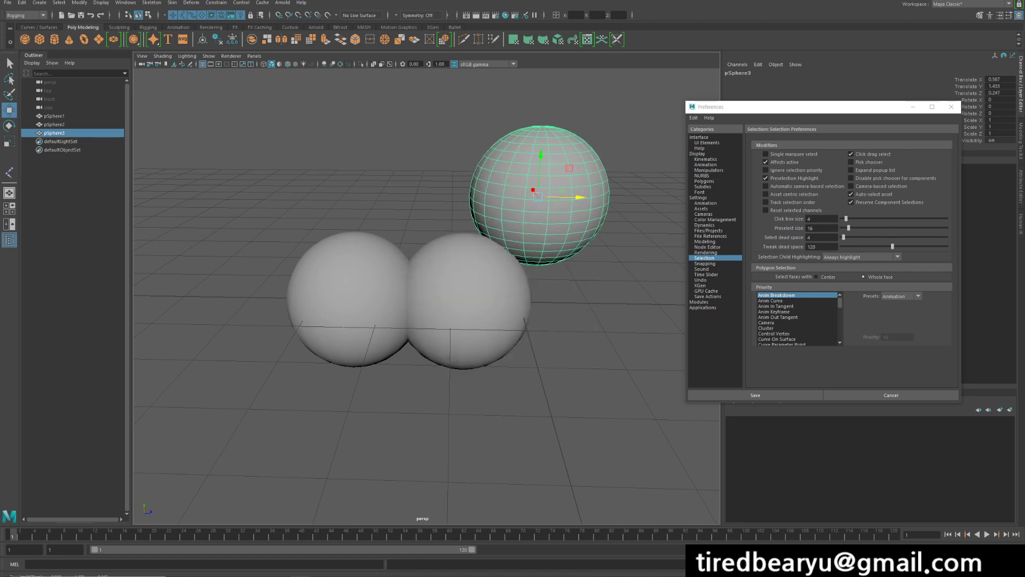
pyautogui.moveTo(463, 302); pyautogui.dragTo(499, 303)
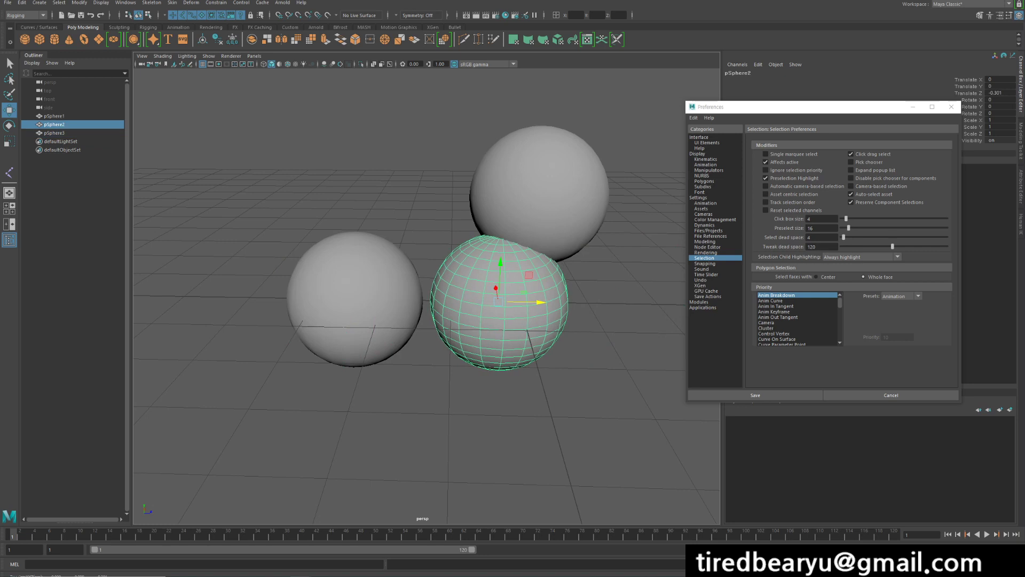
pyautogui.moveTo(500, 262); pyautogui.dragTo(500, 262)
pyautogui.moveTo(354, 300); pyautogui.dragTo(351, 210)
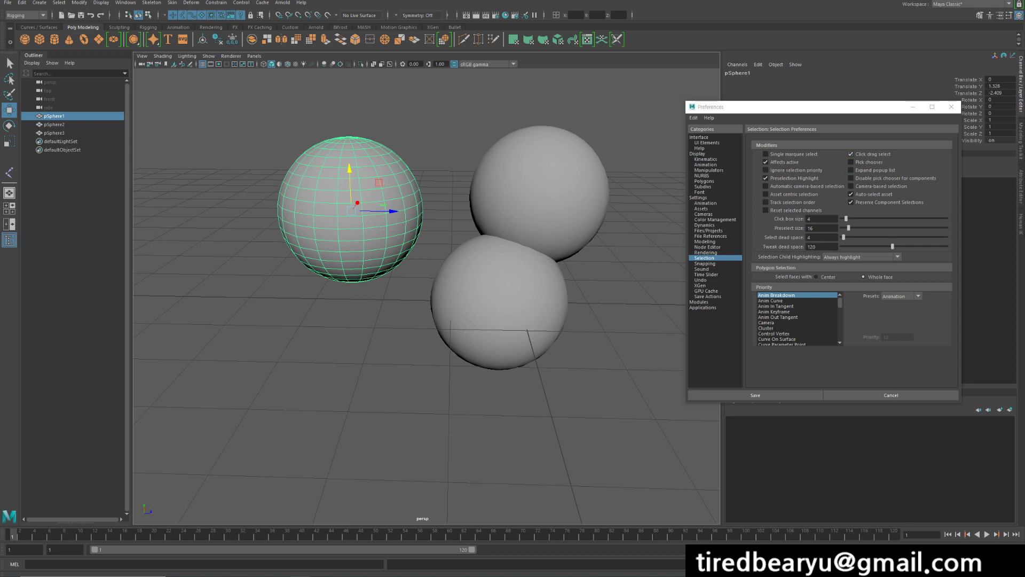
# Step: Turn off Click Drag Select and select the lower middle sphere
pyautogui.click(851, 154)
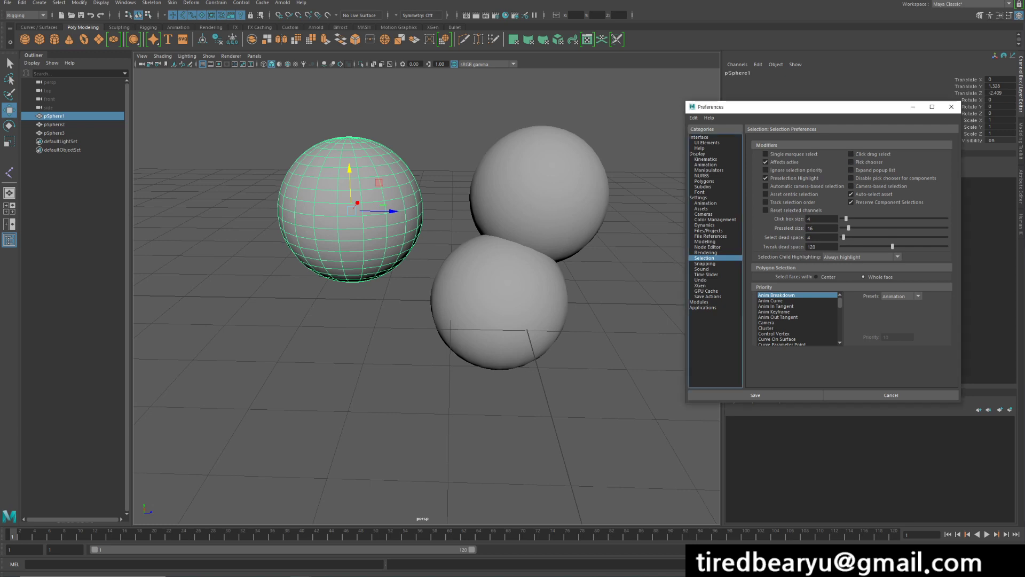
pyautogui.click(500, 309)
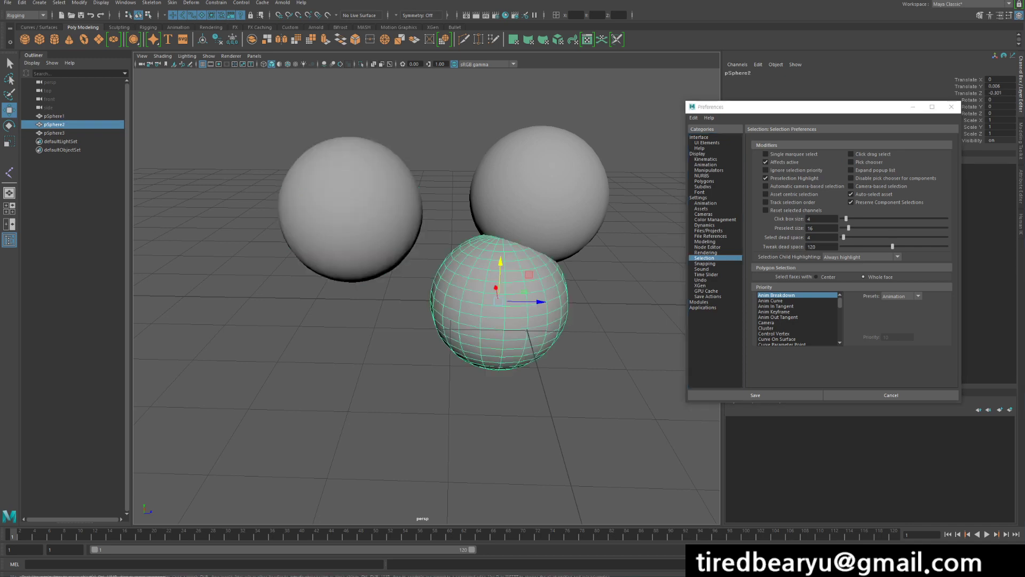
# Step: Raise the middle sphere to about Y 1.4 and move the leftmost sphere along Z to about 0.13, overlapping the others
pyautogui.moveTo(500, 262); pyautogui.dragTo(505, 167)
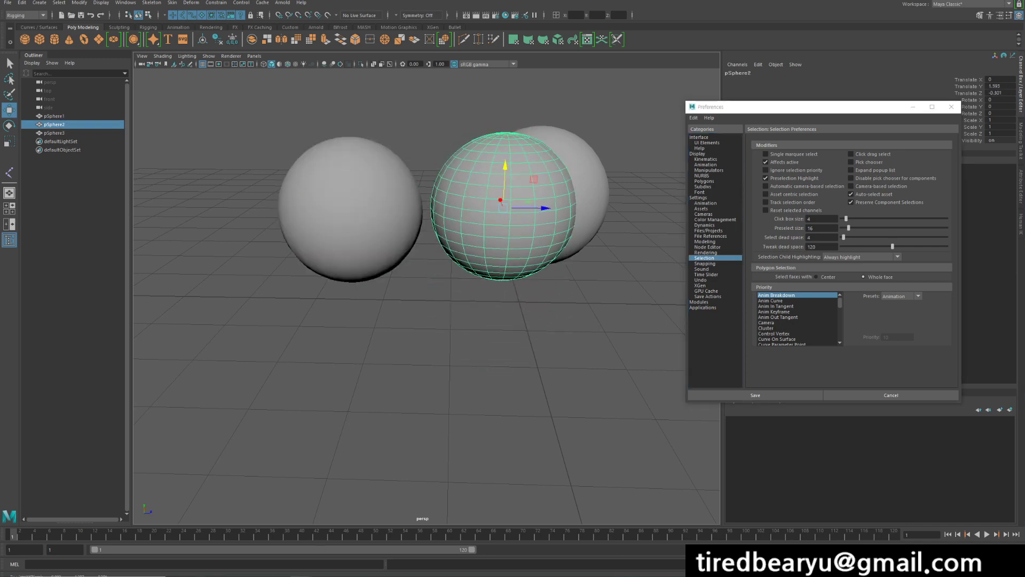
pyautogui.click(355, 214)
pyautogui.moveTo(391, 211); pyautogui.dragTo(576, 213)
pyautogui.click(565, 331)
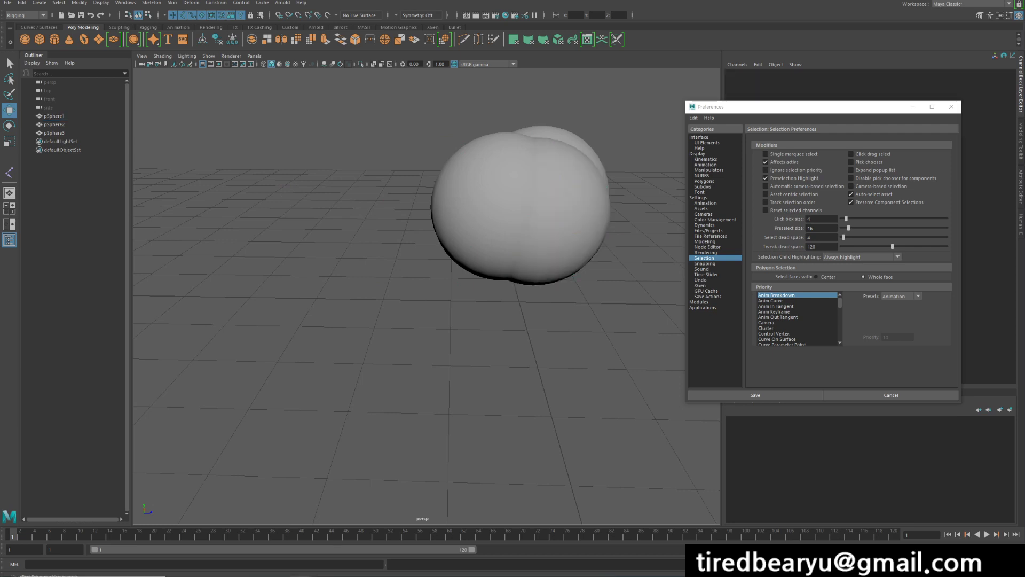
# Step: Test selecting the overlapping spheres individually and with a marquee, finishing with the front right sphere selected
pyautogui.click(569, 235)
pyautogui.click(478, 230)
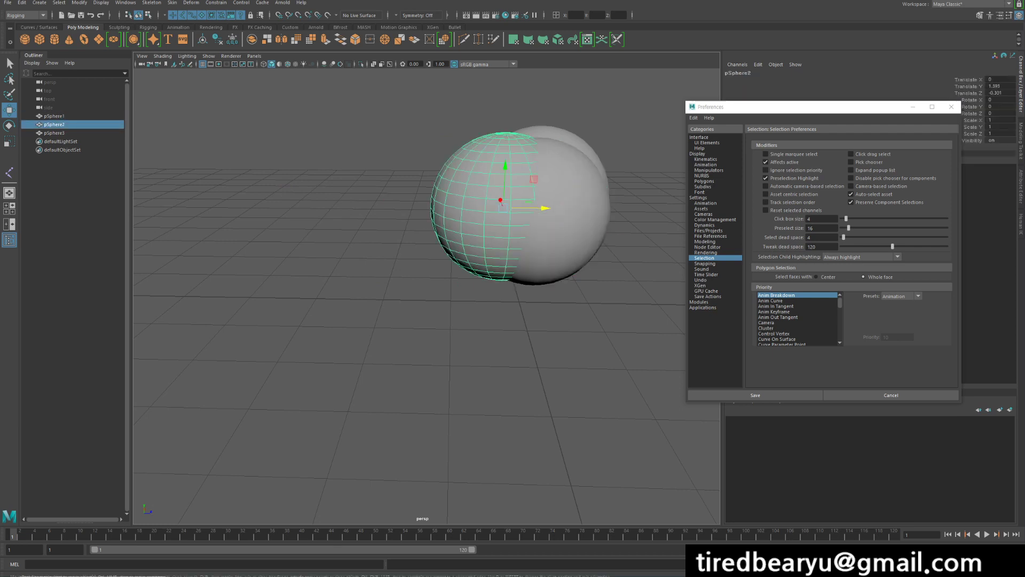
pyautogui.keyDown('alt'); pyautogui.moveTo(478, 213); pyautogui.dragTo(451, 257, button='middle'); pyautogui.keyUp('alt')
pyautogui.click(458, 141)
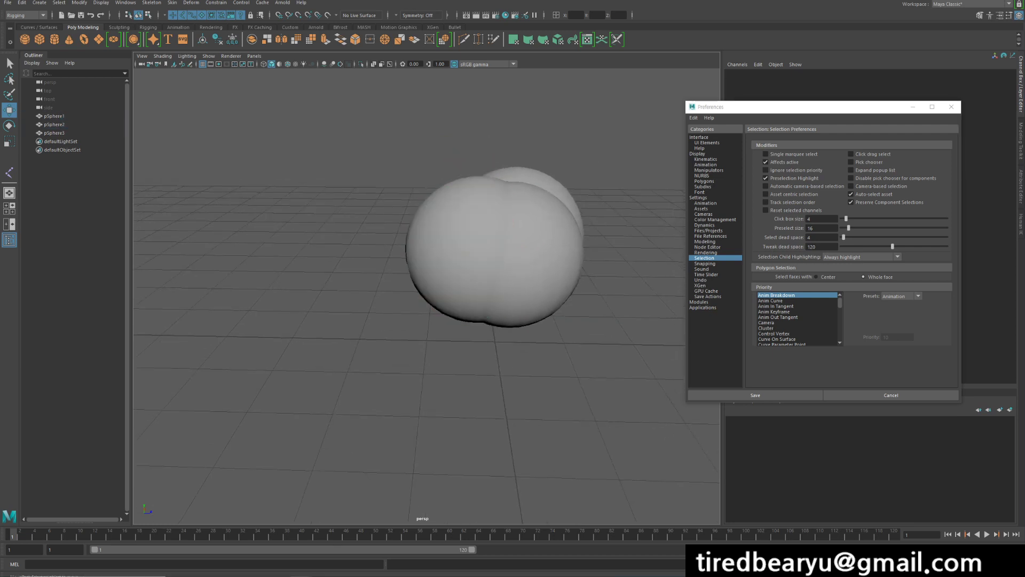
pyautogui.moveTo(458, 141); pyautogui.dragTo(569, 271)
pyautogui.moveTo(511, 216); pyautogui.dragTo(511, 215)
pyautogui.click(552, 235)
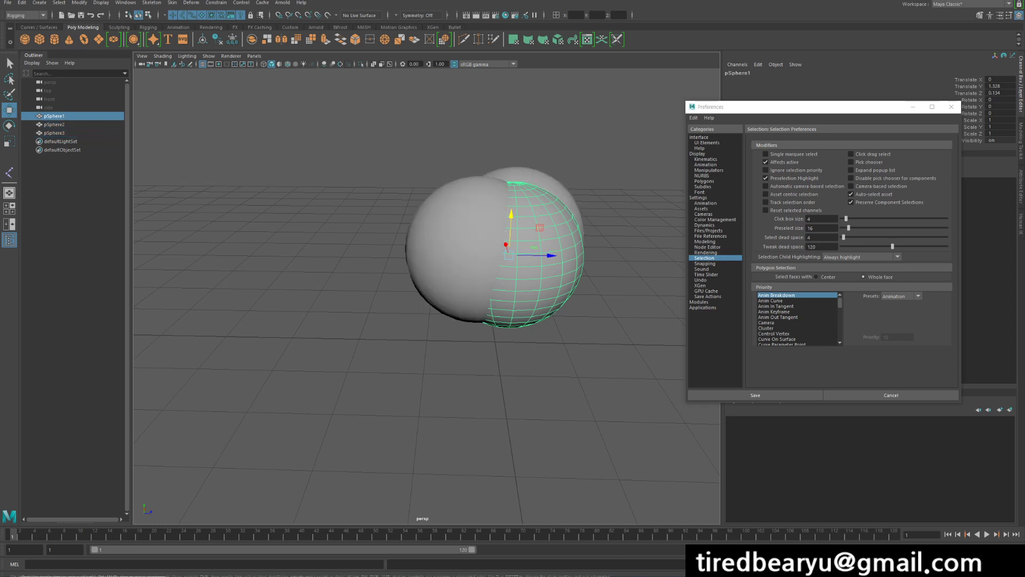
# Step: Turn on Pick Chooser, open the pick list where the three spheres overlap, and dismiss it
pyautogui.click(619, 187)
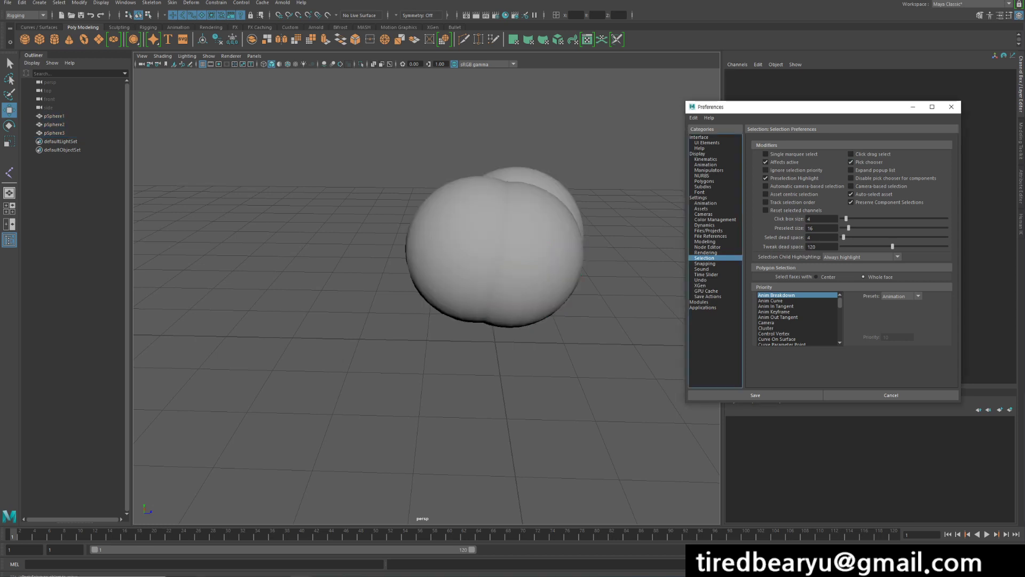
pyautogui.click(505, 233)
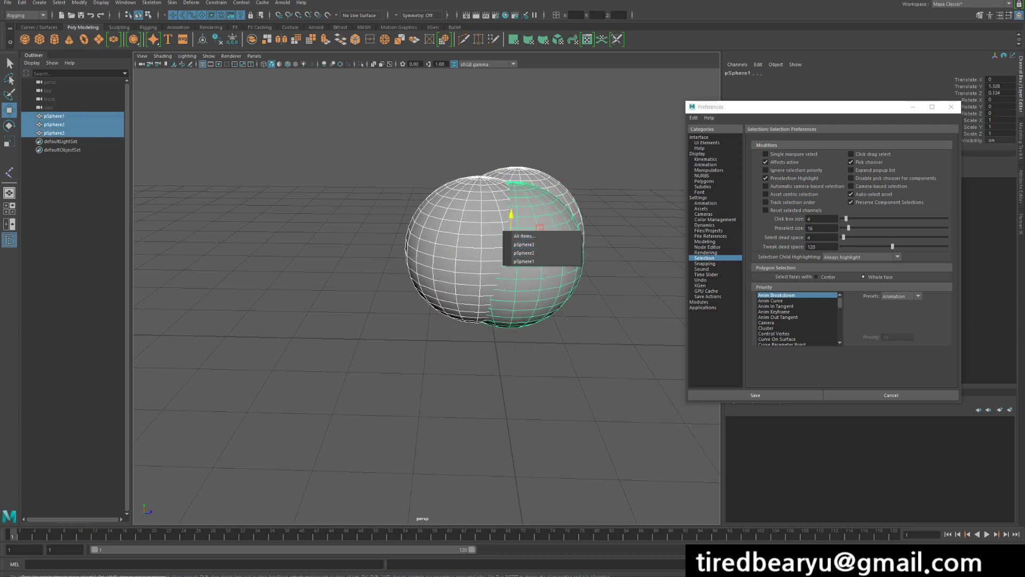
pyautogui.press('Escape')
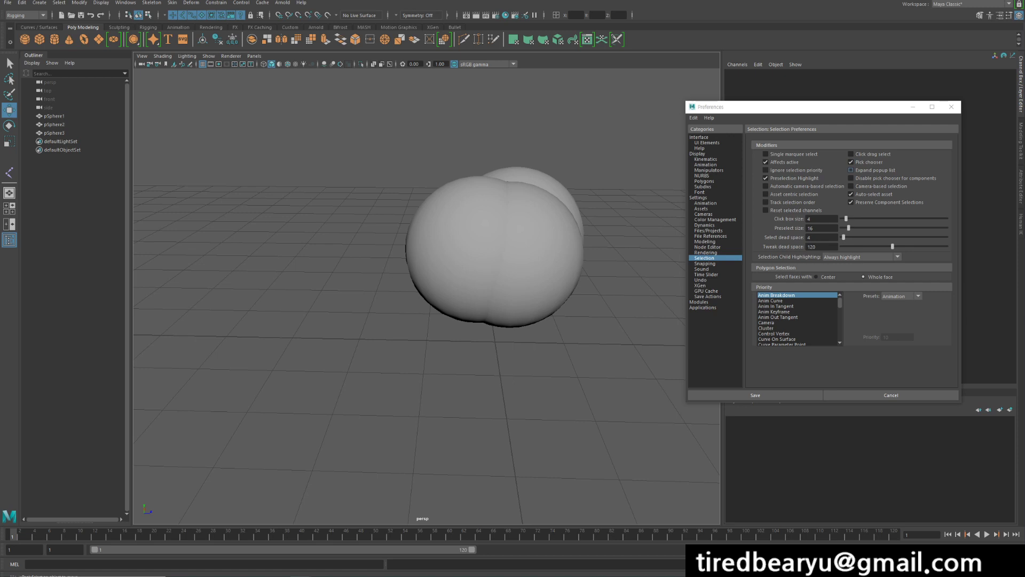
# Step: Try Expand Popup List by opening the pick list over the overlapping spheres, and turn the option off again
pyautogui.click(851, 170)
pyautogui.click(528, 253)
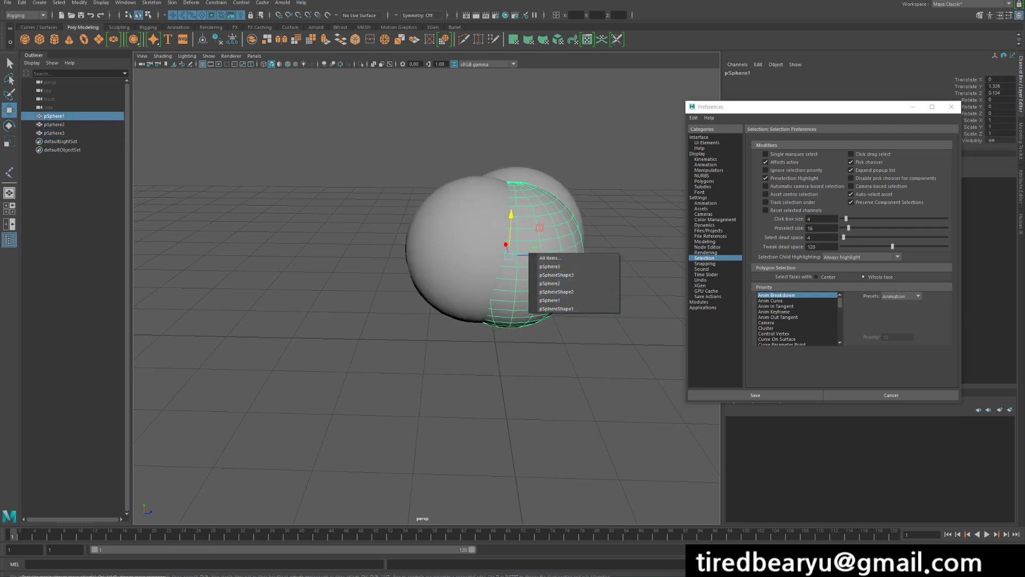
pyautogui.click(851, 171)
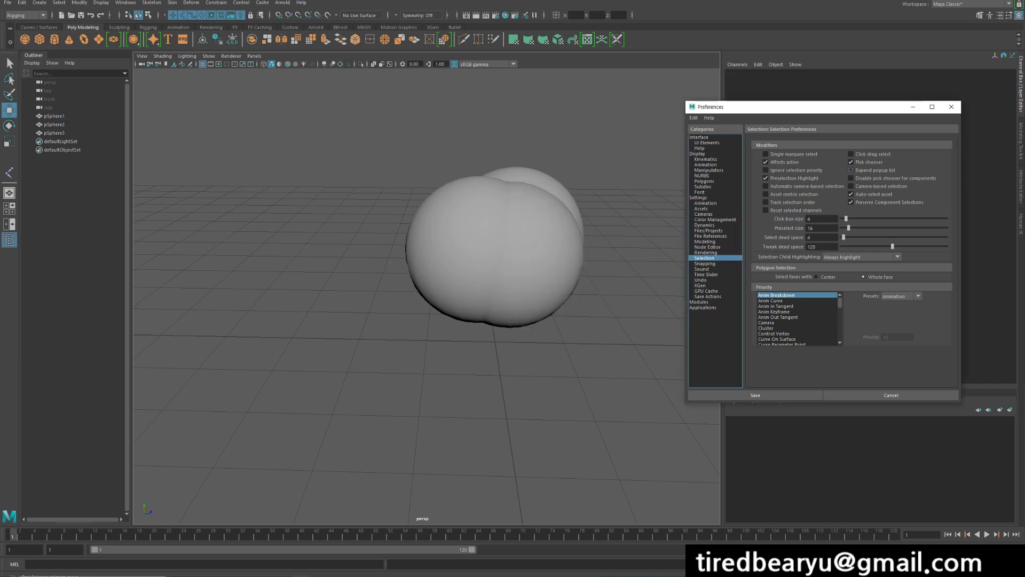
# Step: Turn on Disable Pick Chooser for Components and marquee-select vertices on the leftmost sphere in vertex mode
pyautogui.click(850, 178)
pyautogui.click(443, 257)
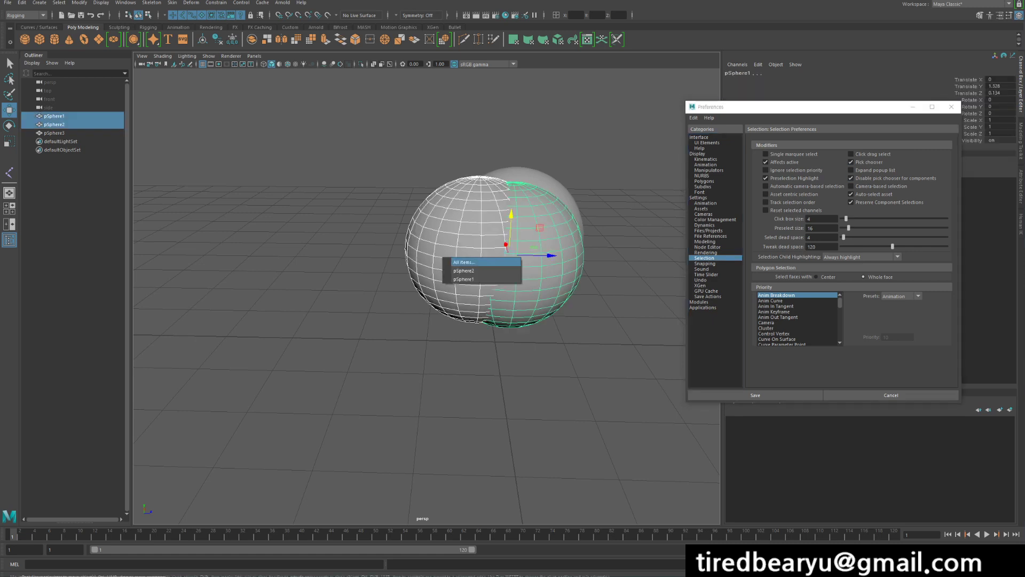
pyautogui.click(461, 205)
pyautogui.rightClick(461, 206)
pyautogui.click(420, 205)
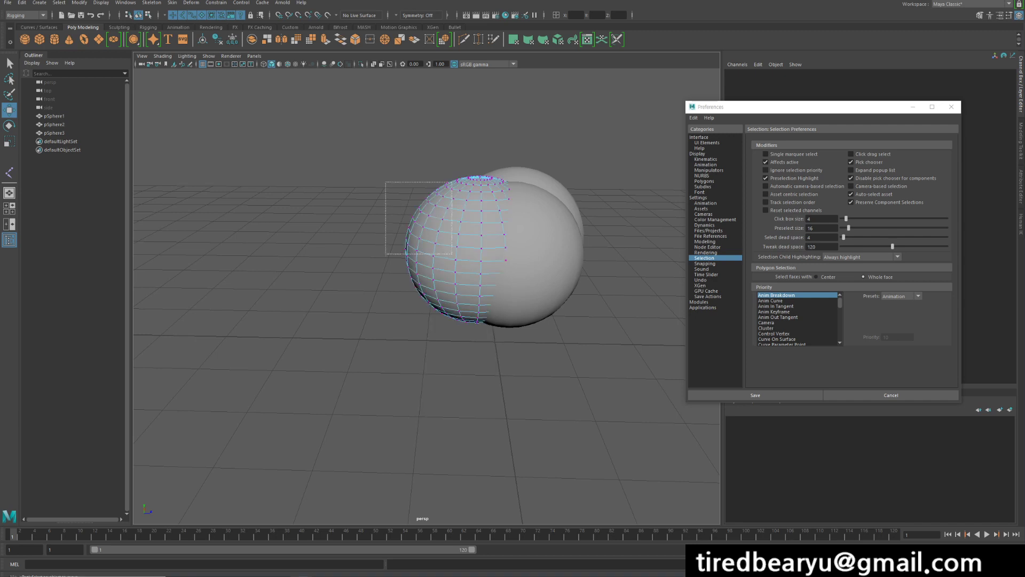
pyautogui.click(381, 241)
pyautogui.click(433, 257)
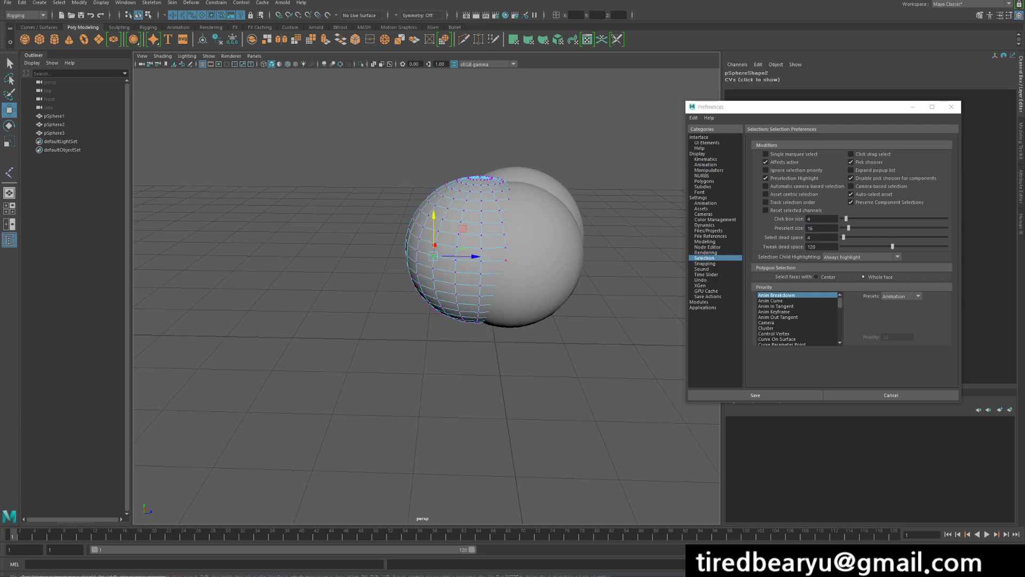
# Step: Open the object pick list over the overlapping spheres, dismiss it, and marquee-select all three spheres
pyautogui.click(526, 254)
pyautogui.click(475, 251)
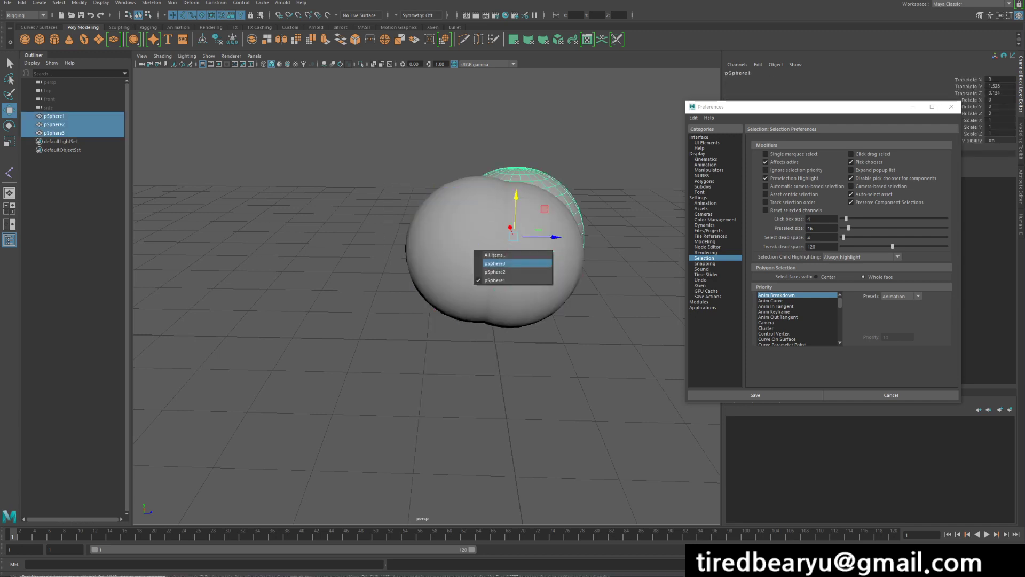
pyautogui.click(376, 240)
pyautogui.moveTo(501, 138); pyautogui.dragTo(507, 230)
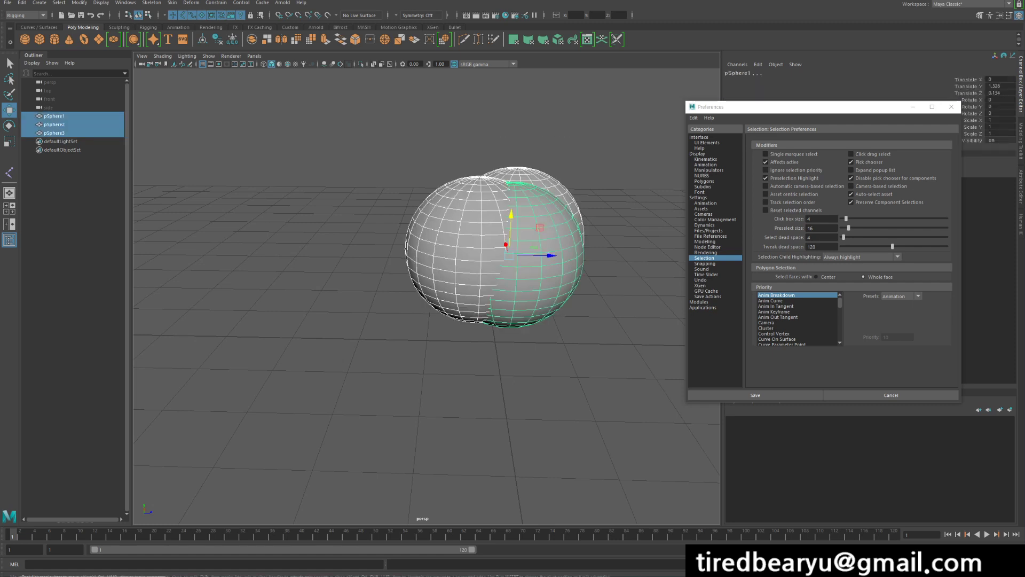
# Step: Put the three spheres into face mode and choose the pSphere3 faces from the pick list at two overlapping spots
pyautogui.press('F8')
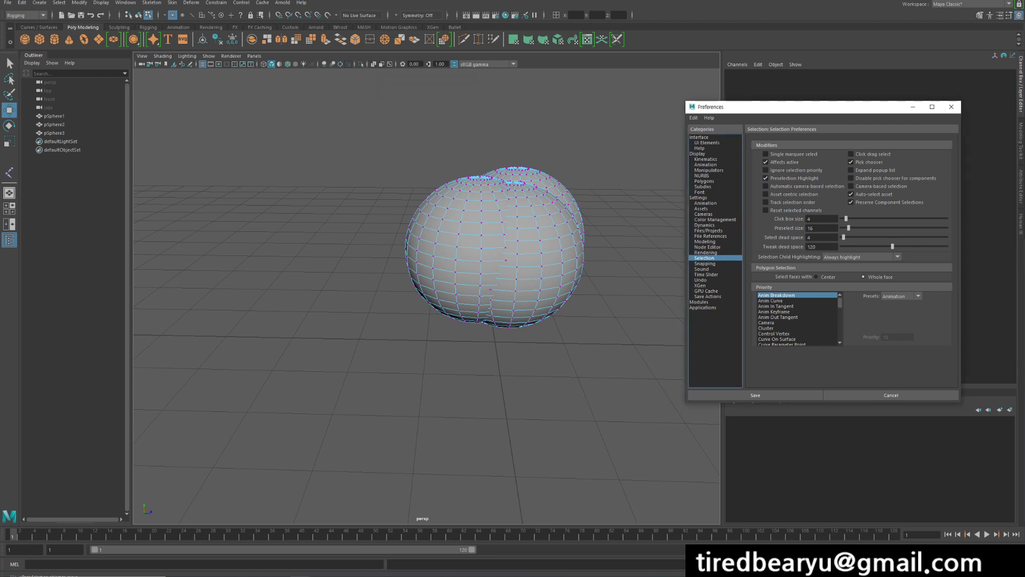
pyautogui.keyDown('alt'); pyautogui.moveTo(490, 290); pyautogui.dragTo(479, 277); pyautogui.keyUp('alt')
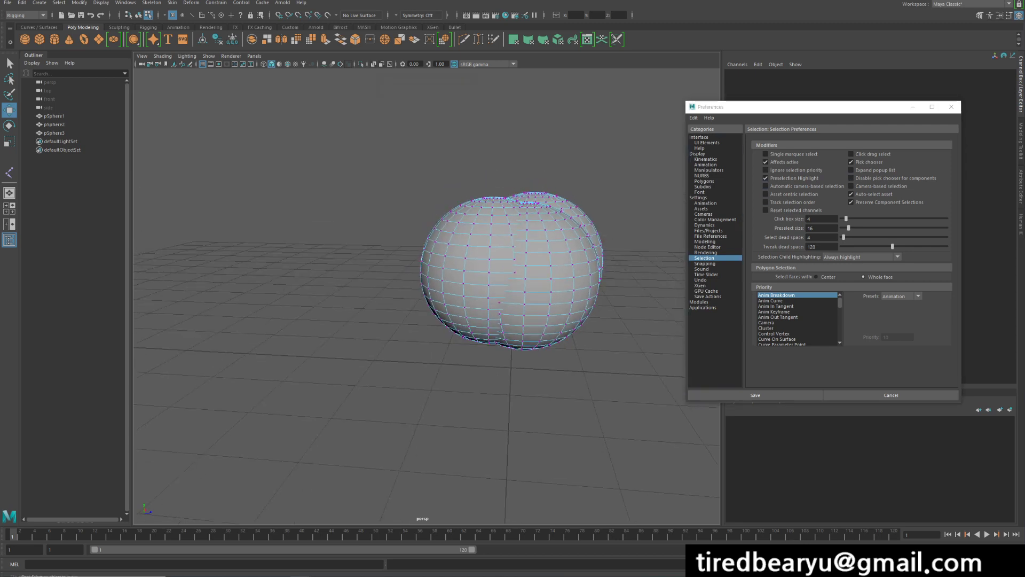
pyautogui.click(545, 230)
pyautogui.moveTo(521, 227); pyautogui.dragTo(522, 250, button='right')
pyautogui.click(536, 247)
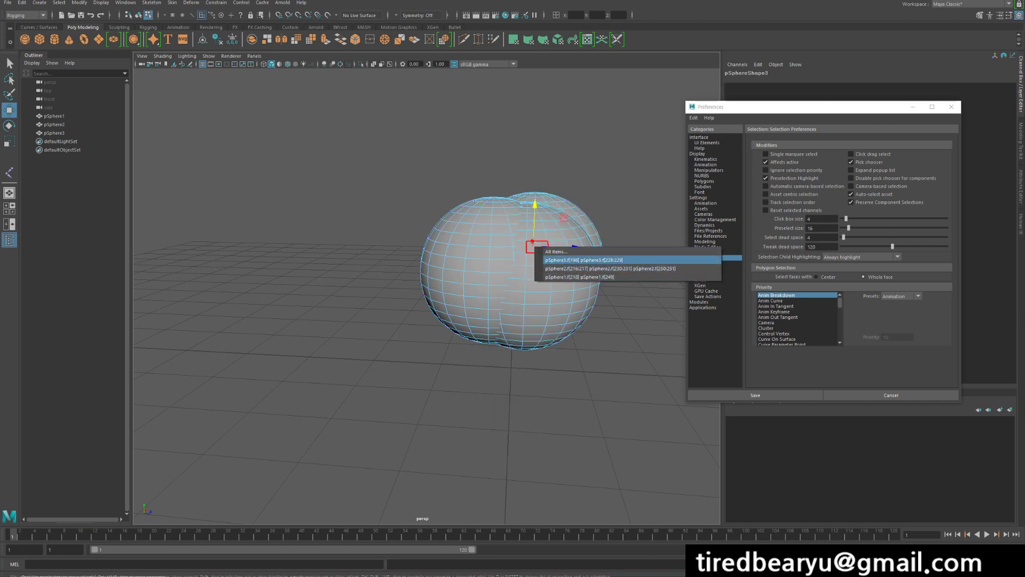
pyautogui.click(565, 259)
pyautogui.click(545, 268)
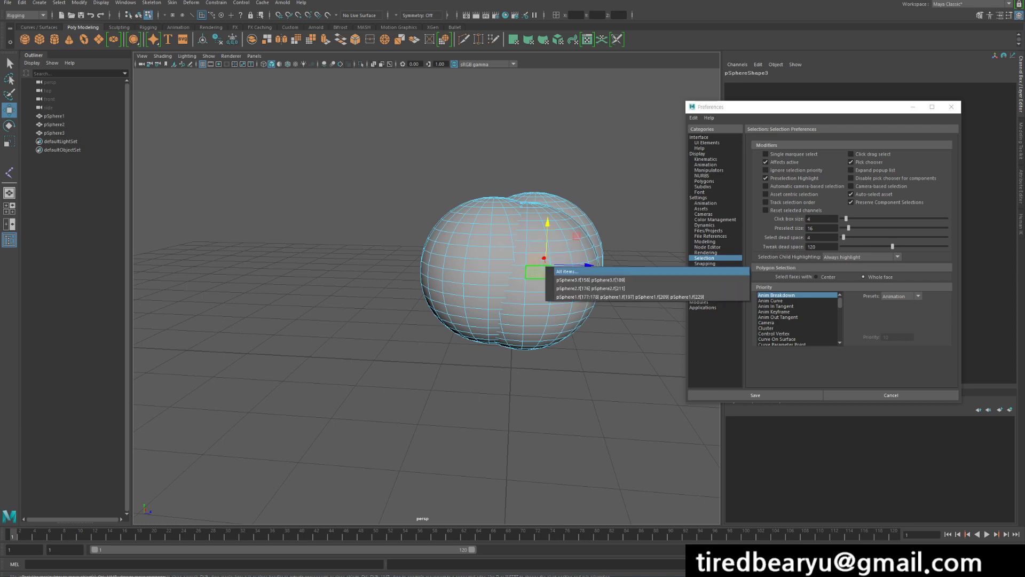
pyautogui.click(580, 280)
# Step: Turn on Disable Pick Chooser for Components and directly select single faces, followed by all faces of the front right sphere
pyautogui.click(851, 178)
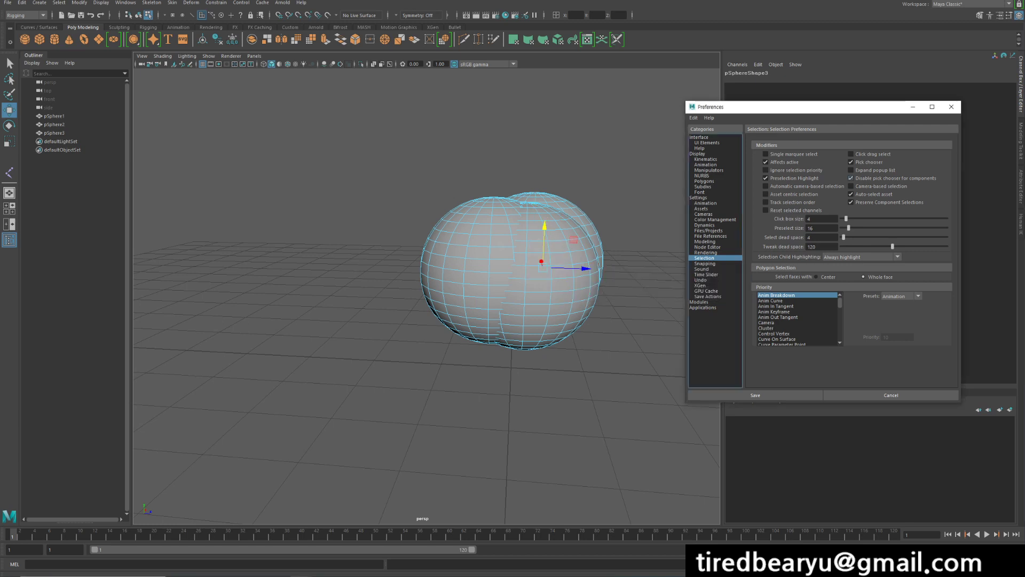
pyautogui.click(538, 285)
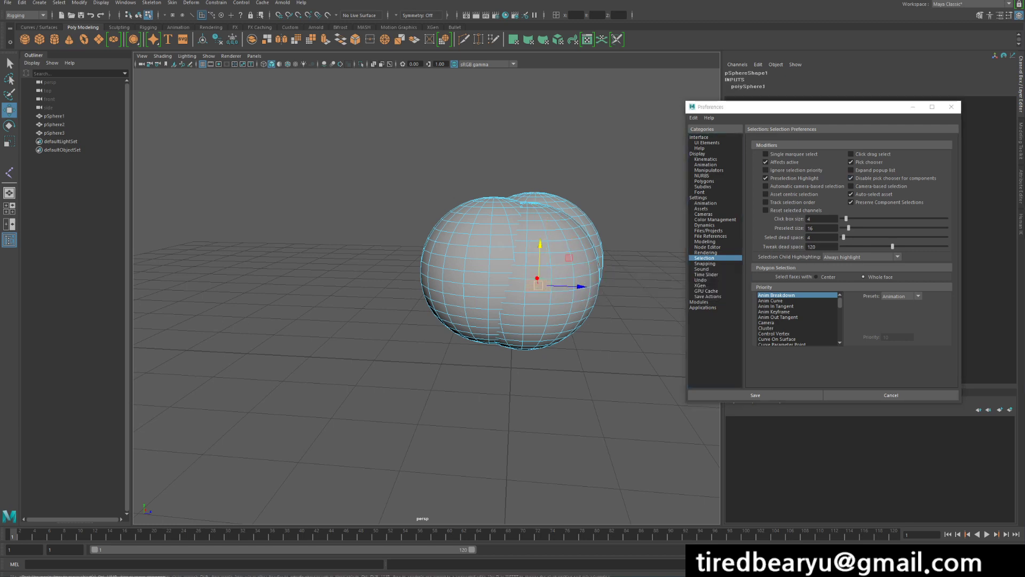
pyautogui.click(558, 245)
pyautogui.moveTo(573, 199); pyautogui.dragTo(515, 313)
pyautogui.doubleClick(521, 235)
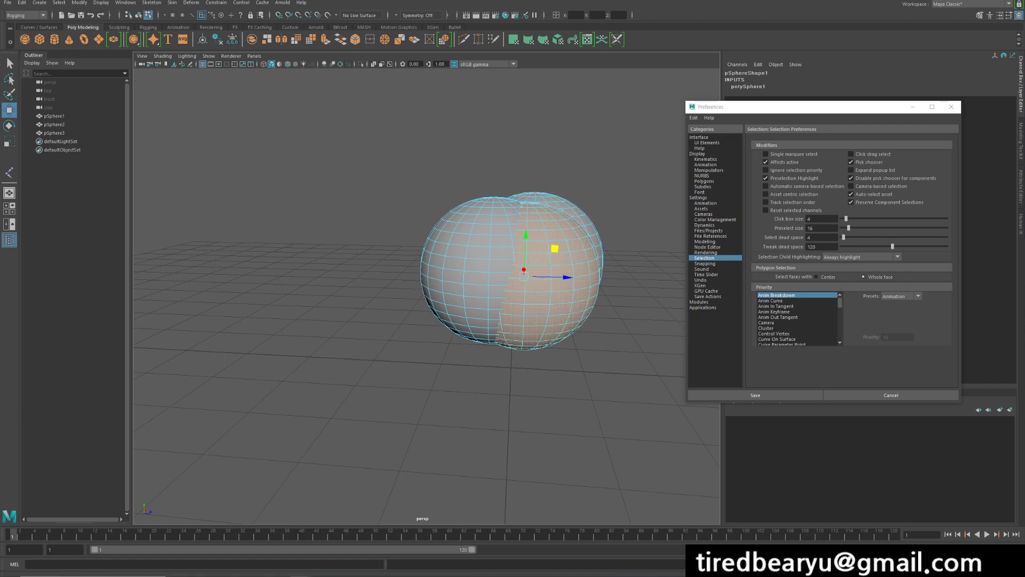
# Step: Turn off Pick Chooser and Disable Pick Chooser for Components, and return to object mode with nothing selected
pyautogui.click(851, 178)
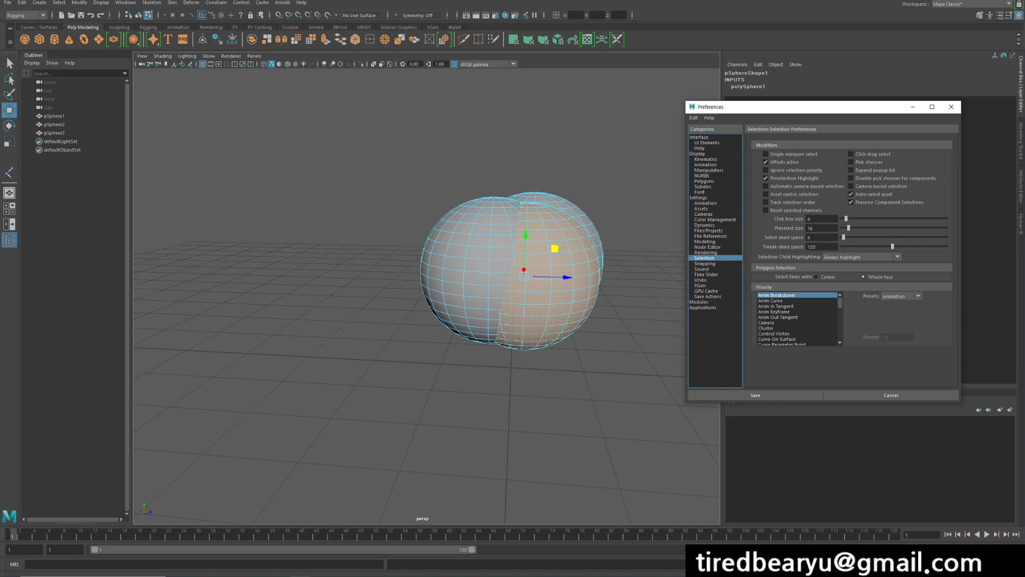
pyautogui.moveTo(501, 236); pyautogui.dragTo(516, 227, button='right')
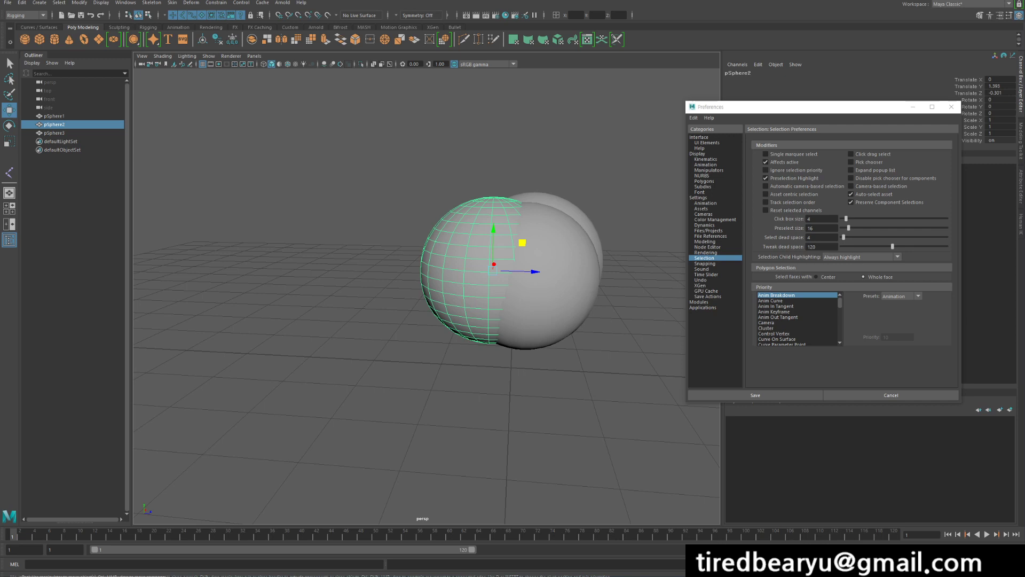
pyautogui.click(353, 203)
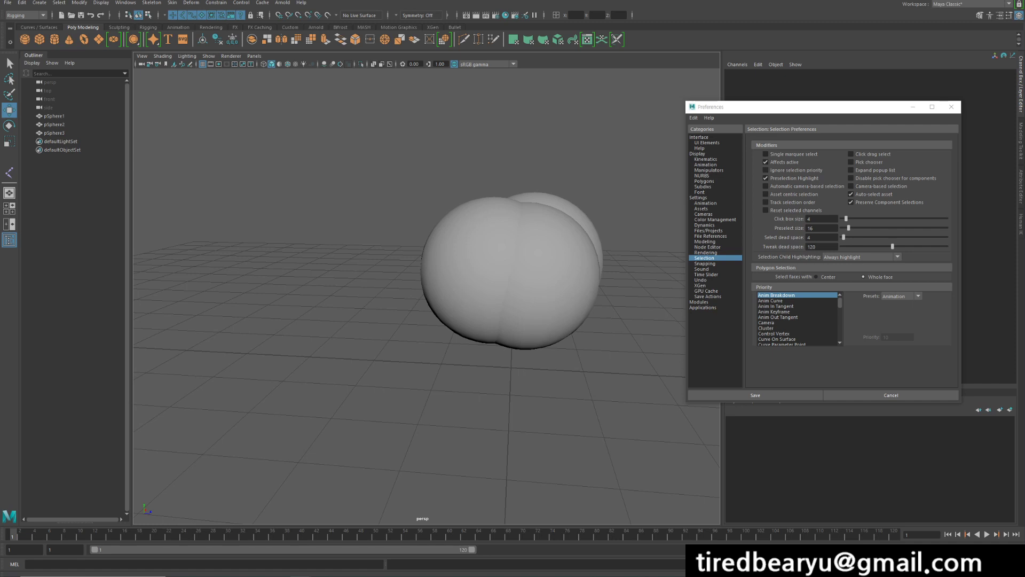
# Step: Show the rigging tools and try a toggling marquee selection across the three spheres
pyautogui.click(148, 27)
pyautogui.click(40, 38)
pyautogui.keyDown('alt'); pyautogui.moveTo(352, 214); pyautogui.dragTo(376, 261); pyautogui.keyUp('alt')
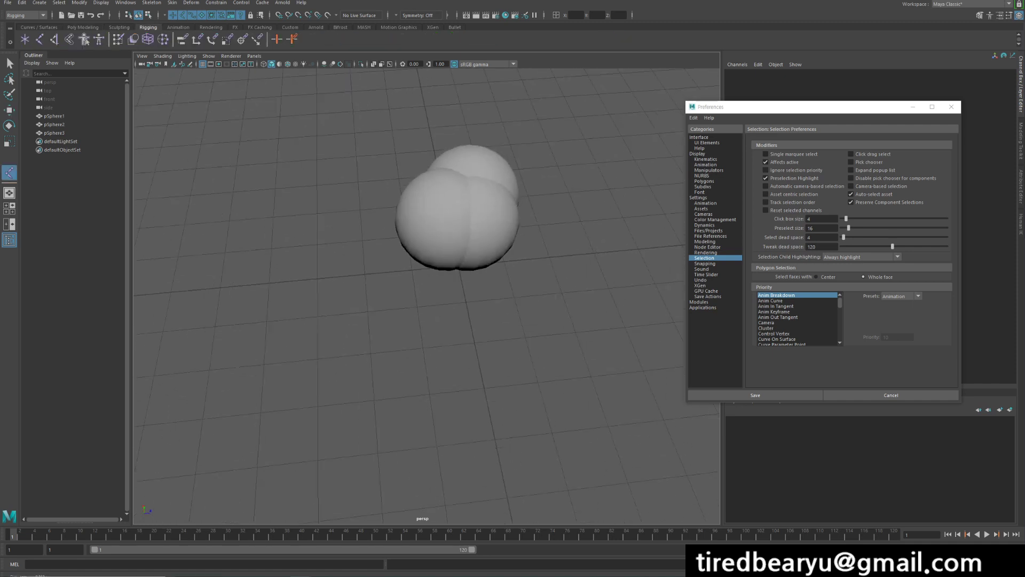
pyautogui.press('w')
pyautogui.click(430, 219)
pyautogui.keyDown('shift'); pyautogui.moveTo(534, 149); pyautogui.dragTo(416, 240); pyautogui.keyUp('shift')
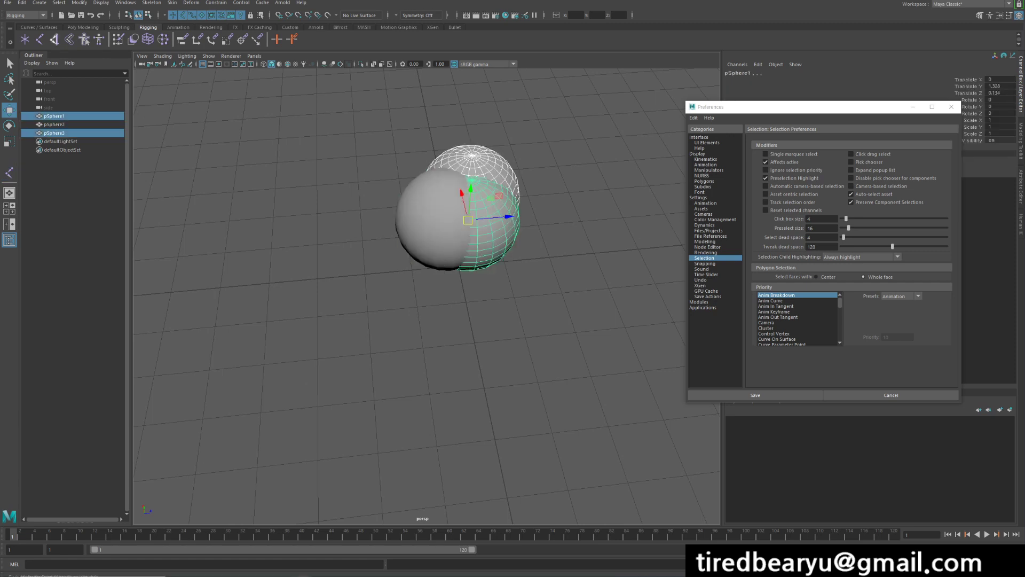
# Step: Create a four-joint chain from beside the leftmost sphere diagonally out across the grid, and deselect it
pyautogui.click(39, 39)
pyautogui.click(390, 214)
pyautogui.click(511, 253)
pyautogui.click(615, 292)
pyautogui.click(643, 306)
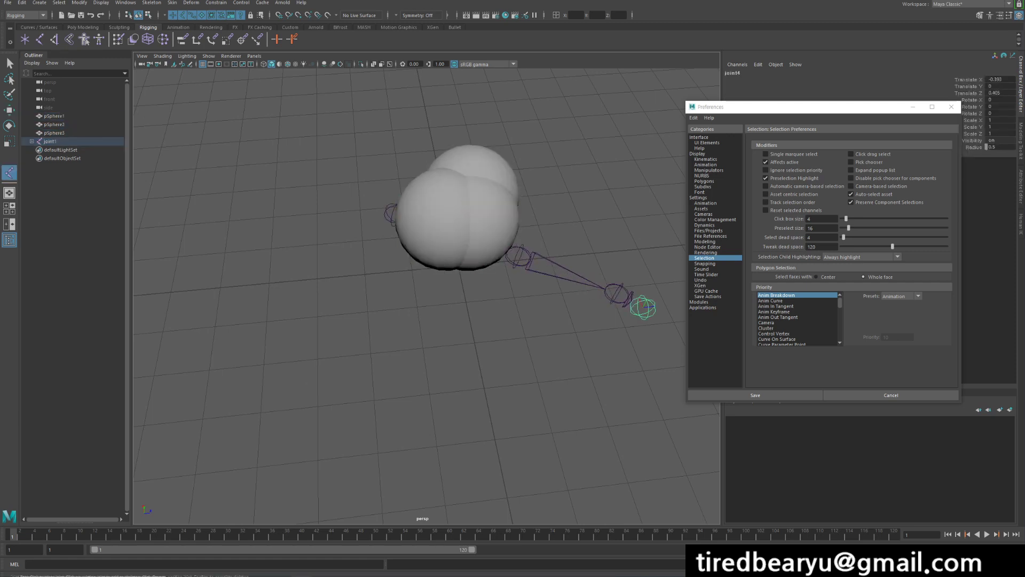
pyautogui.keyDown('alt'); pyautogui.moveTo(630, 320); pyautogui.dragTo(643, 320); pyautogui.keyUp('alt')
pyautogui.press('w')
pyautogui.click(582, 342)
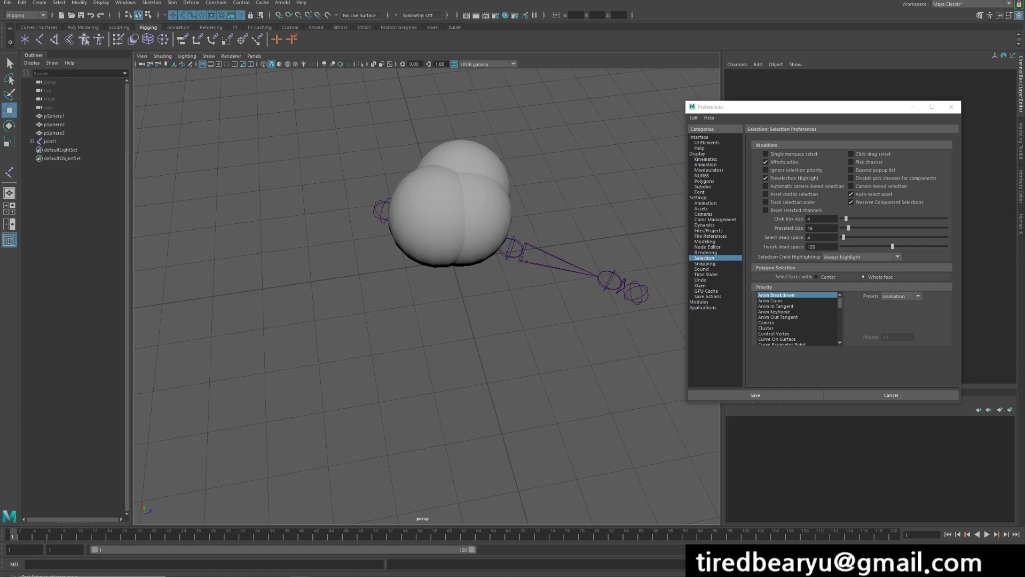
# Step: Marquee-select across the spheres and the joint chain, and select Joint in the selection priority list
pyautogui.moveTo(321, 128); pyautogui.dragTo(691, 404)
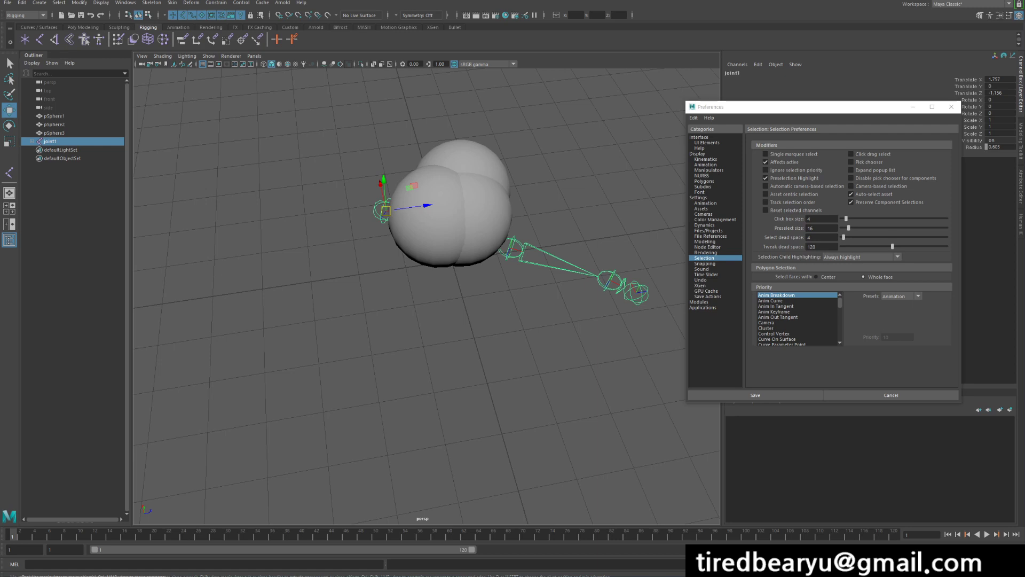
pyautogui.scroll(-6, 798, 319)
pyautogui.click(764, 334)
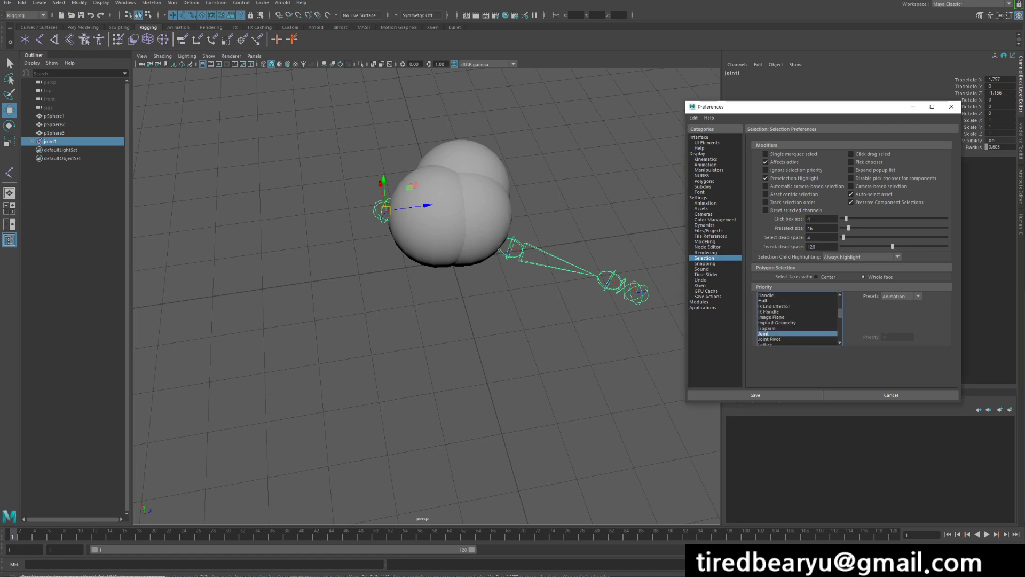
# Step: Browse the selection priority list around Polymesh and its neighbouring entries to compare their priority with Joint
pyautogui.scroll(3, 799, 318)
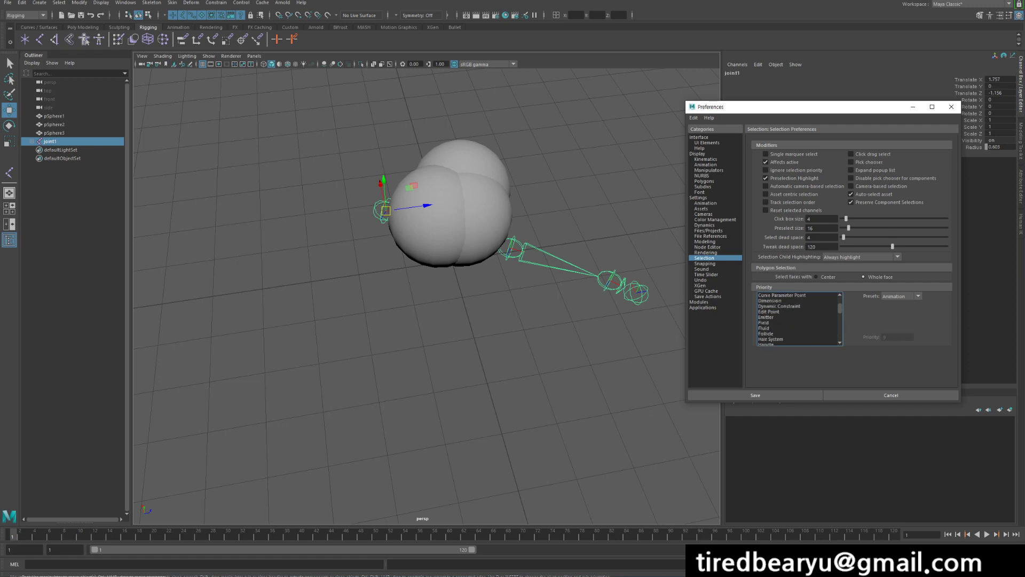
pyautogui.scroll(-1, 798, 319)
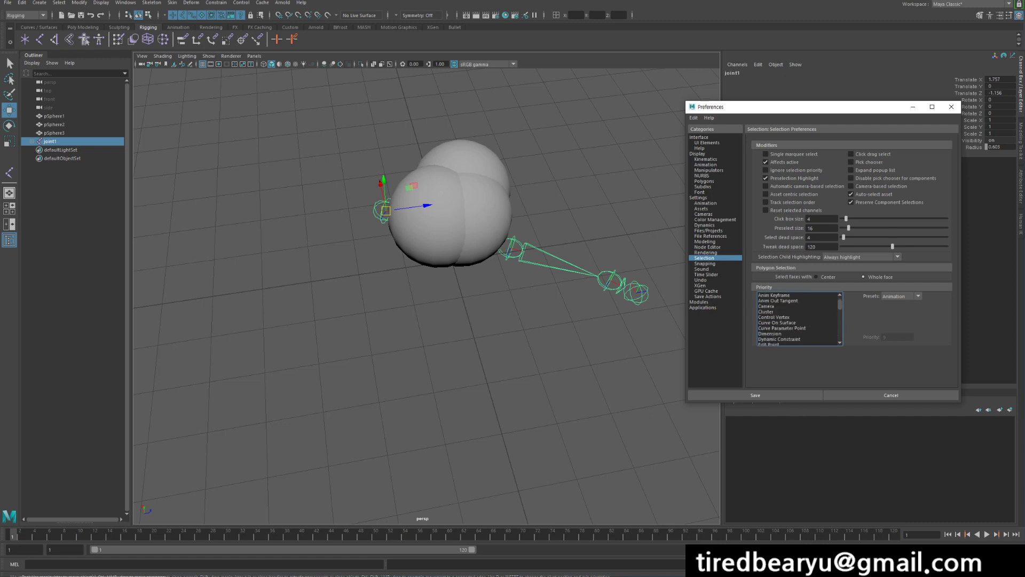
pyautogui.scroll(-5, 798, 319)
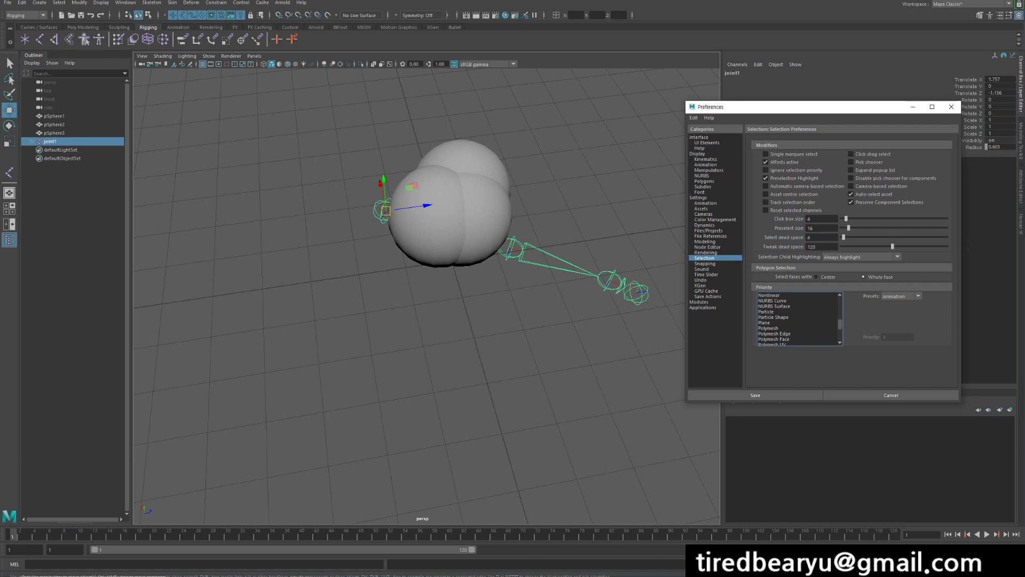
pyautogui.click(769, 328)
pyautogui.press('Down')
pyautogui.press('Down')
pyautogui.press('Up')
pyautogui.press('Up')
pyautogui.press('Up')
pyautogui.press('Up')
pyautogui.press('Down')
pyautogui.press('Up')
pyautogui.press('Up')
pyautogui.press('Up')
pyautogui.press('Up')
pyautogui.press('Down')
pyautogui.press('Down')
pyautogui.press('Down')
pyautogui.press('Down')
pyautogui.scroll(3, 797, 318)
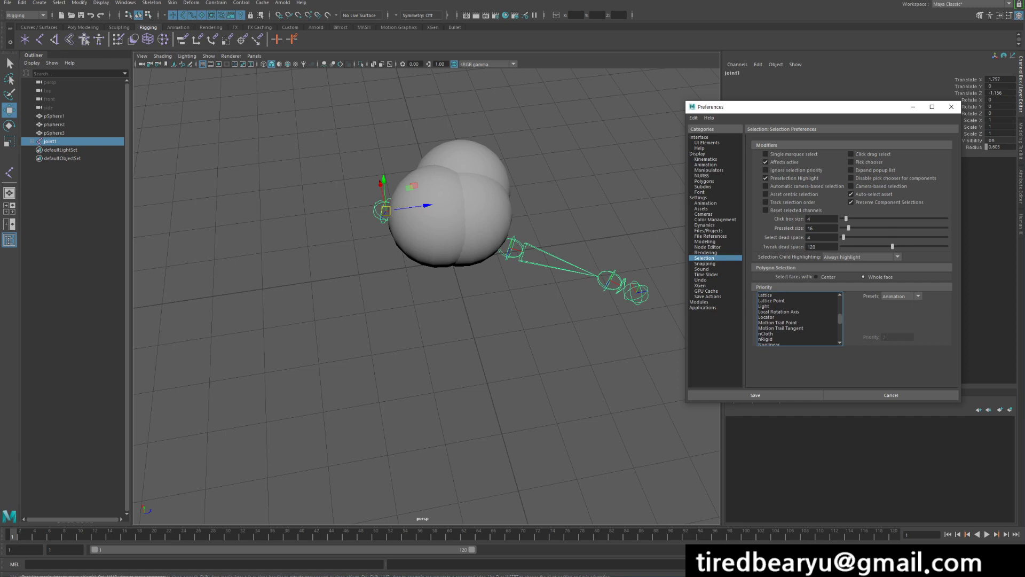
# Step: Compare Joint's priority with the neighbouring entries from IK Handle to Lattice Point in the selection priority list
pyautogui.scroll(2, 798, 319)
pyautogui.click(798, 317)
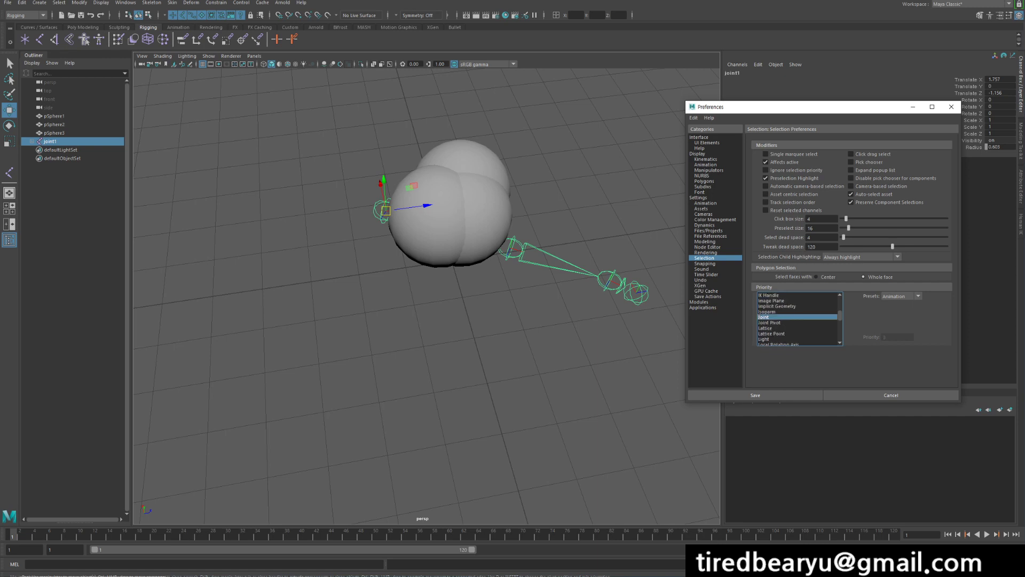
pyautogui.click(798, 323)
pyautogui.click(798, 317)
pyautogui.click(798, 334)
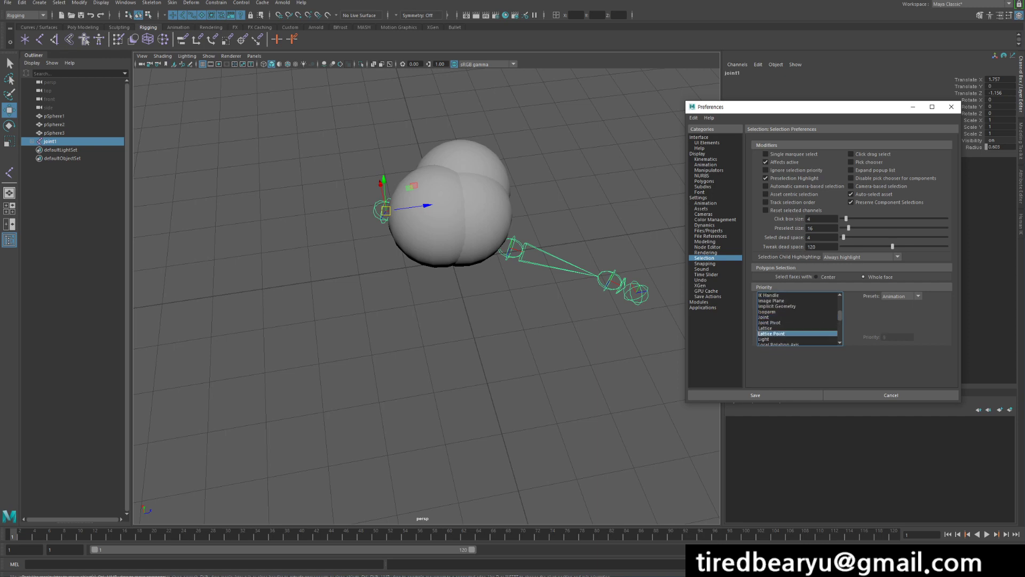
pyautogui.click(798, 328)
pyautogui.click(798, 317)
pyautogui.click(798, 312)
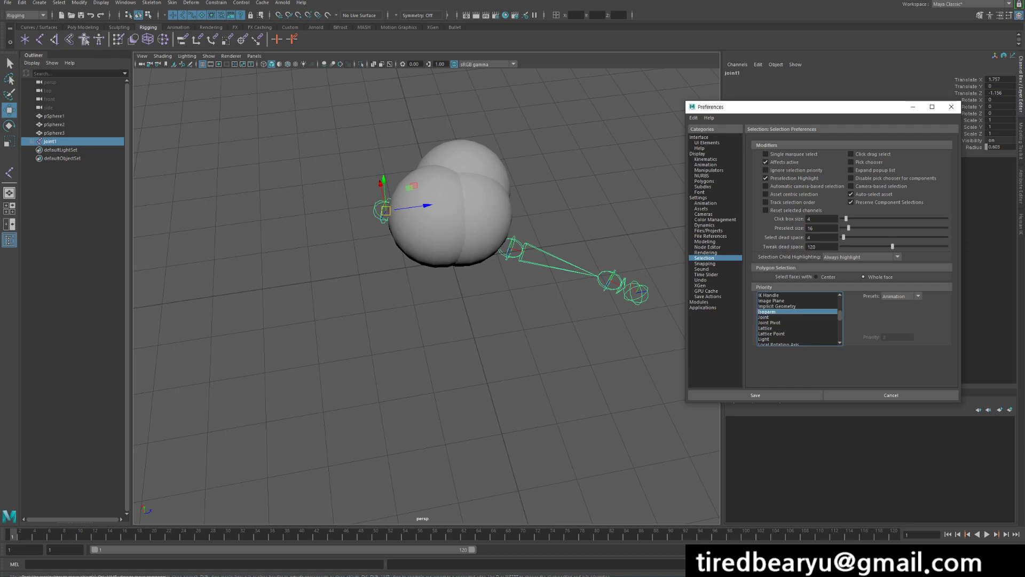
pyautogui.click(798, 300)
pyautogui.click(797, 294)
pyautogui.click(797, 301)
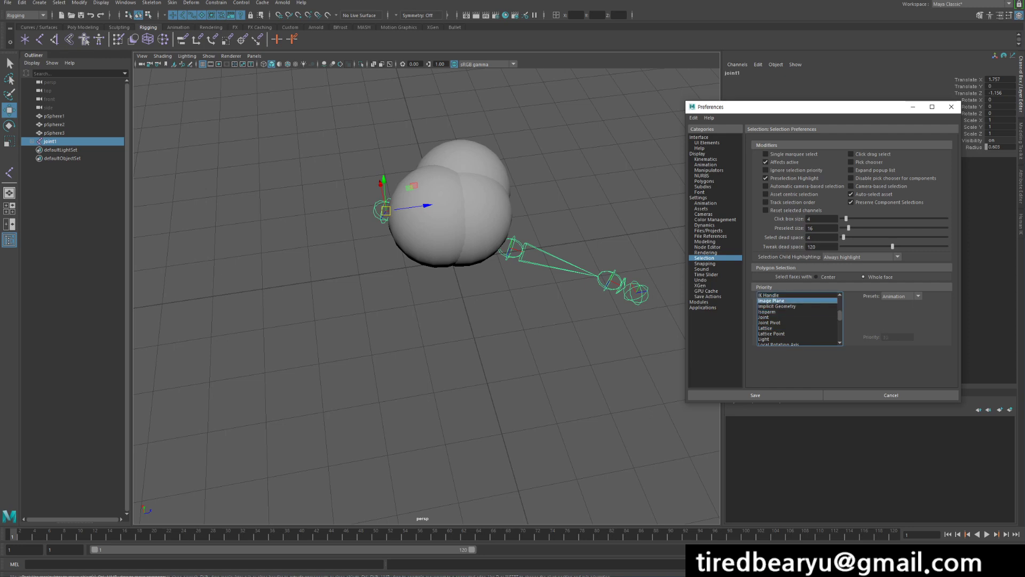
pyautogui.click(798, 295)
# Step: Examine the Anim entries at the start of the selection priority list and the nCloth entry further down
pyautogui.scroll(8, 797, 306)
pyautogui.click(798, 306)
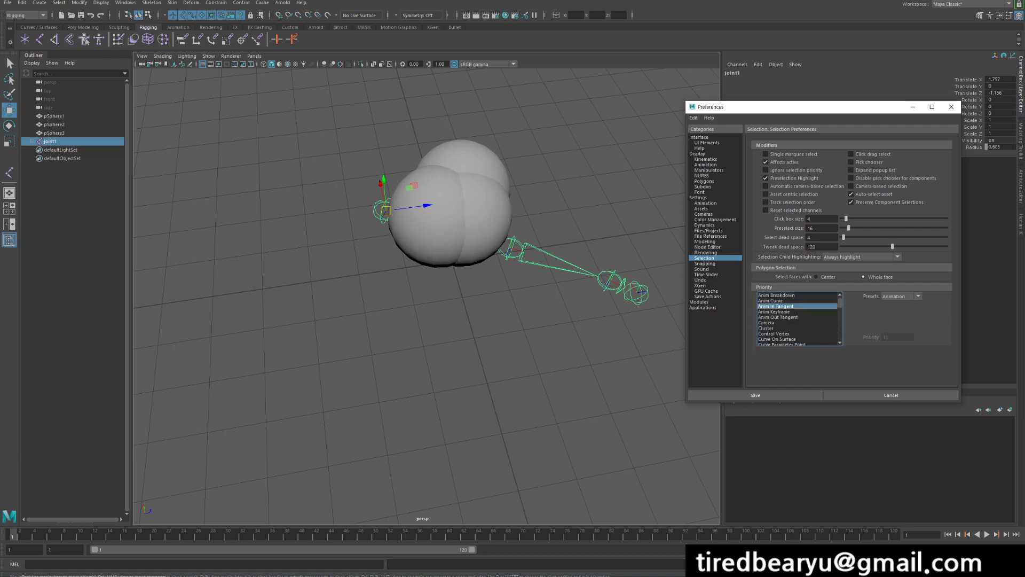
pyautogui.click(798, 294)
pyautogui.scroll(-10, 798, 318)
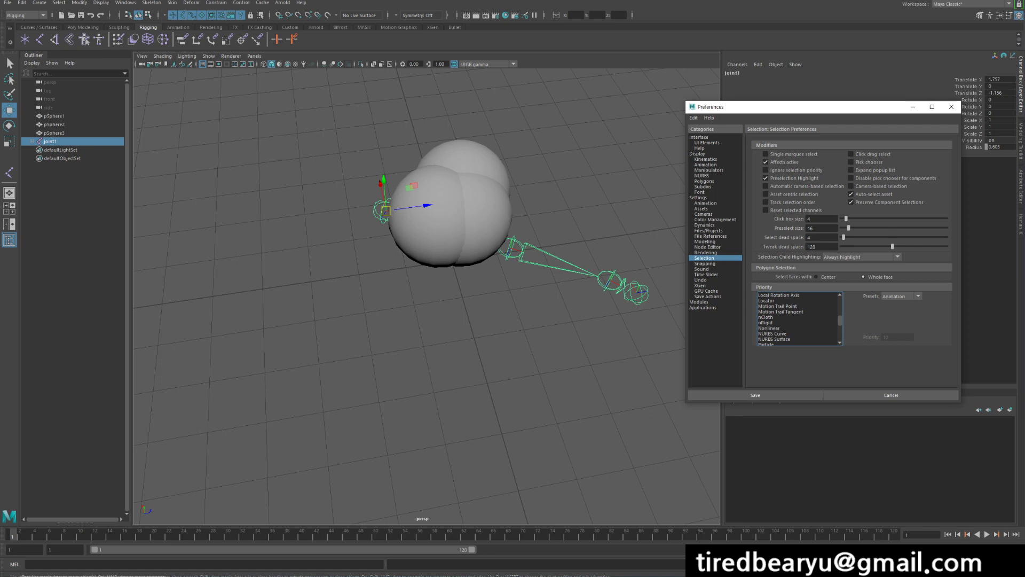
pyautogui.click(797, 317)
pyautogui.scroll(-5, 798, 319)
pyautogui.scroll(5, 798, 319)
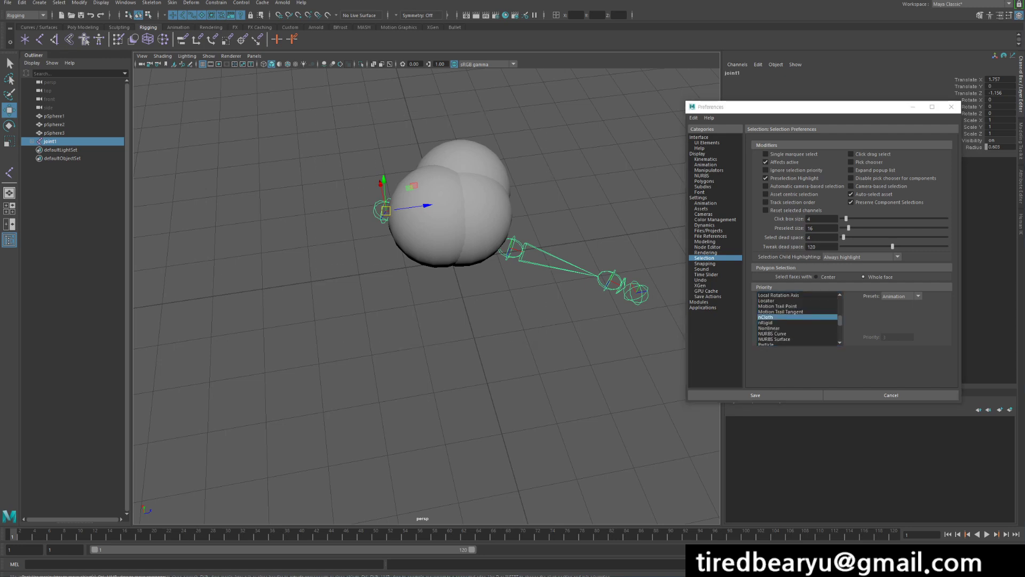
pyautogui.scroll(-2, 798, 319)
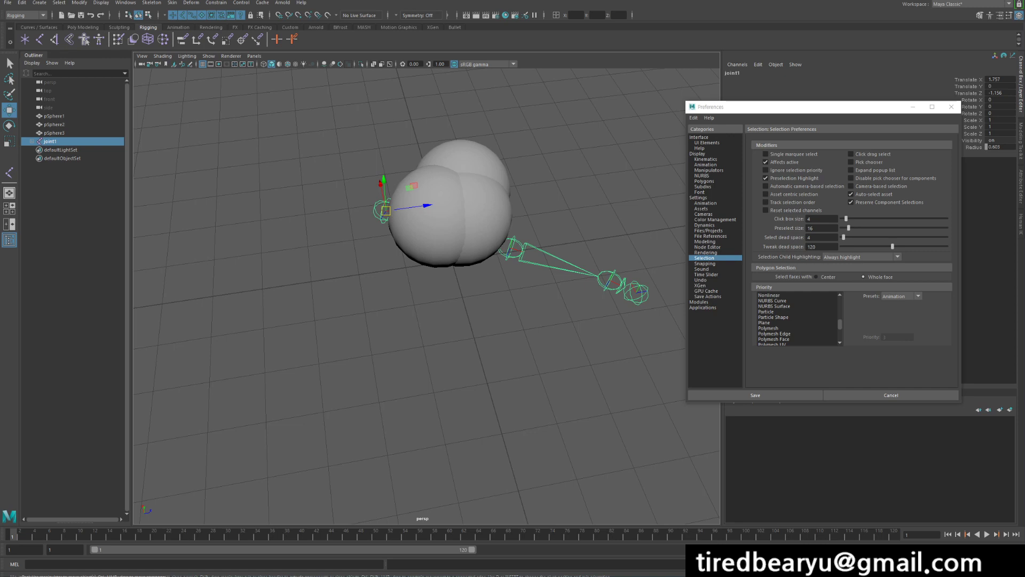
# Step: Check the priorities of Polymesh Edge and Polymesh against Joint, leaving Joint selected in the priority list
pyautogui.scroll(-4, 797, 319)
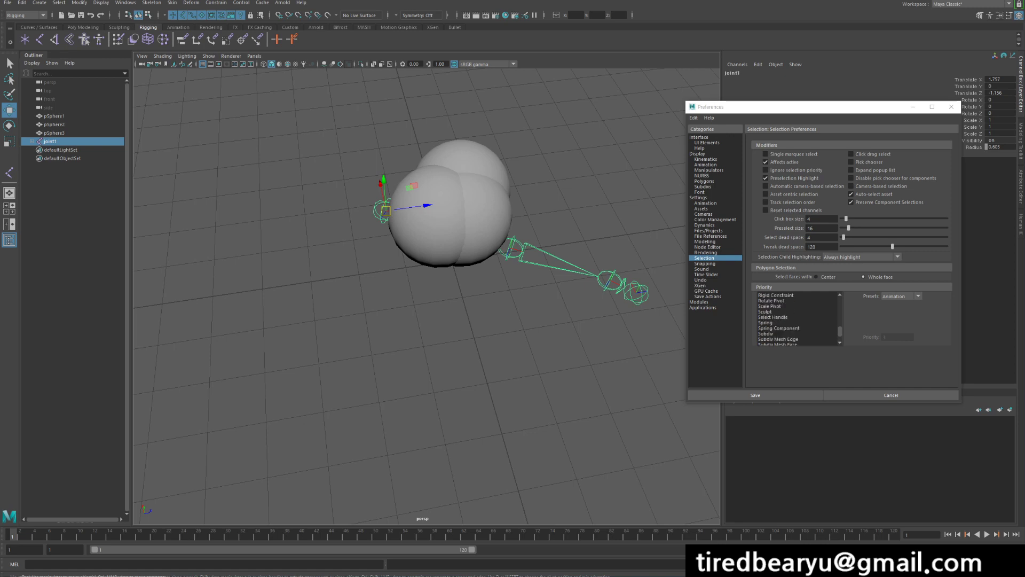
pyautogui.scroll(3, 797, 318)
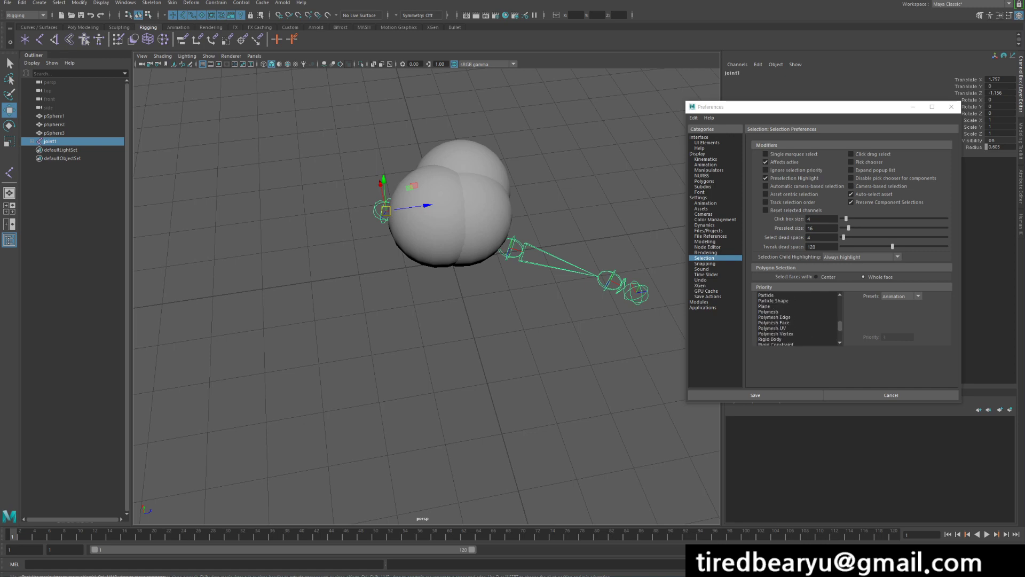
pyautogui.click(774, 317)
pyautogui.click(774, 312)
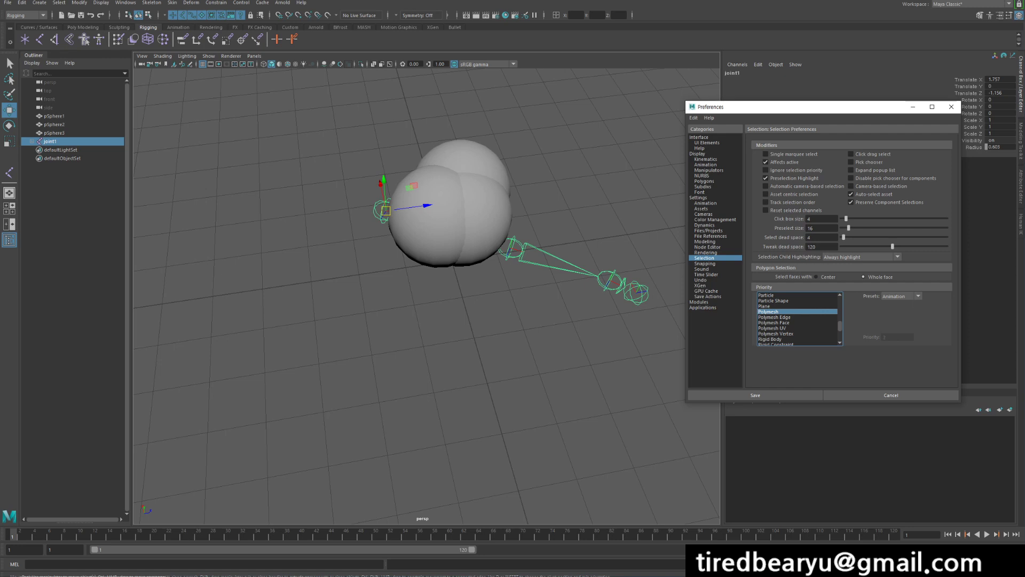
pyautogui.scroll(4, 797, 319)
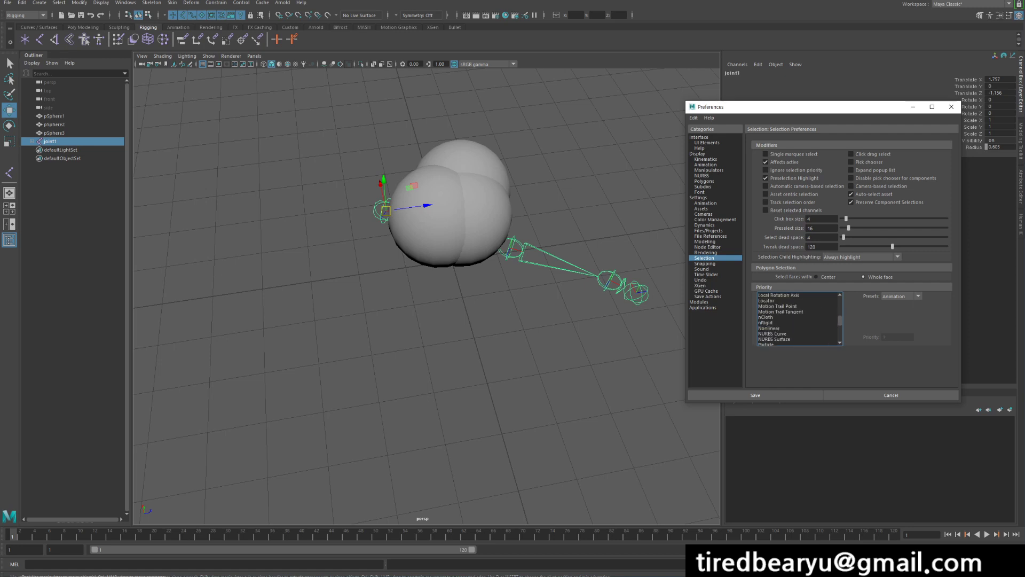
pyautogui.click(765, 300)
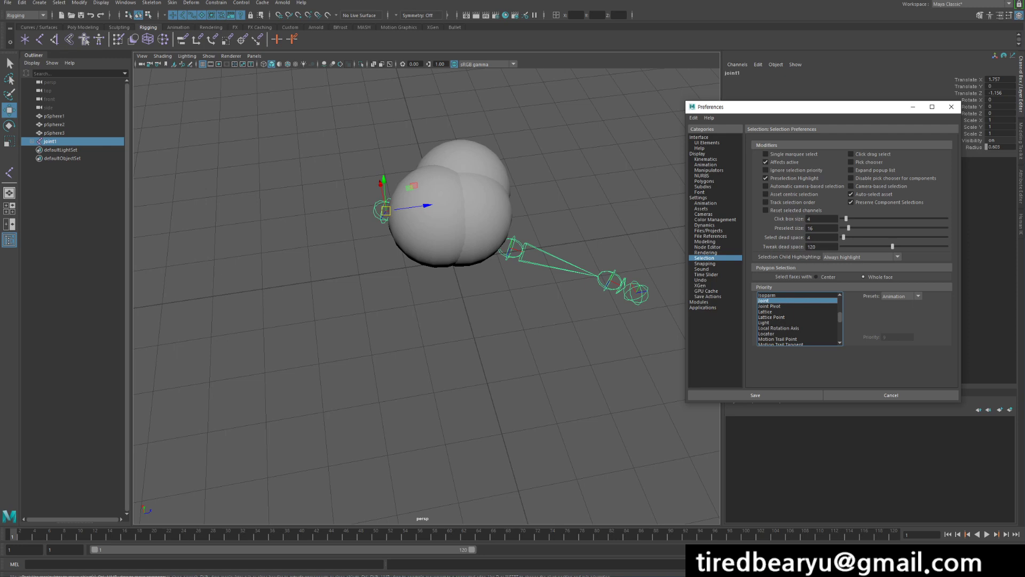
# Step: Test Ignore selection priority by marquee-selecting the spheres and joint chain together with it enabled, and disable it again
pyautogui.click(582, 353)
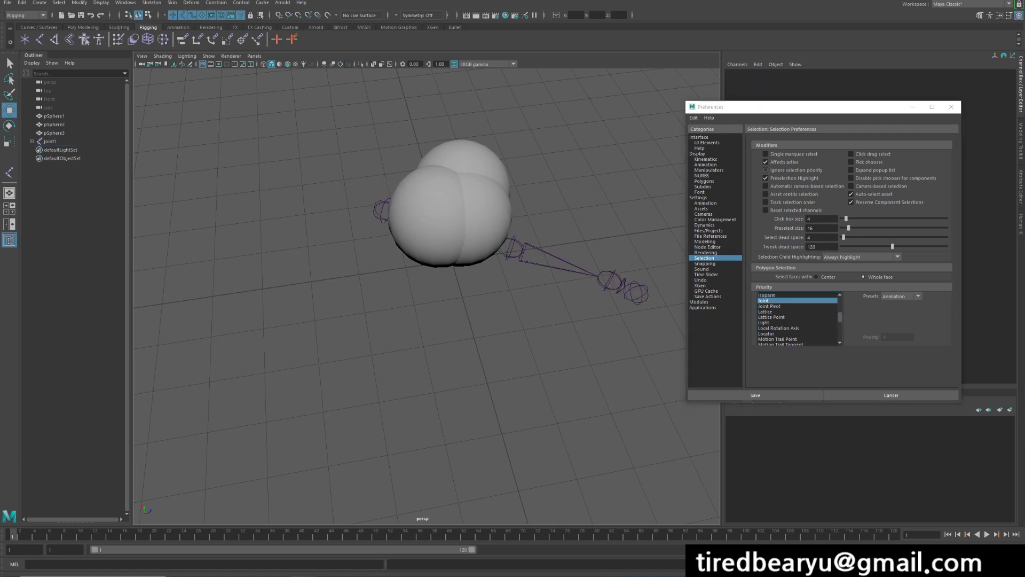
pyautogui.click(765, 170)
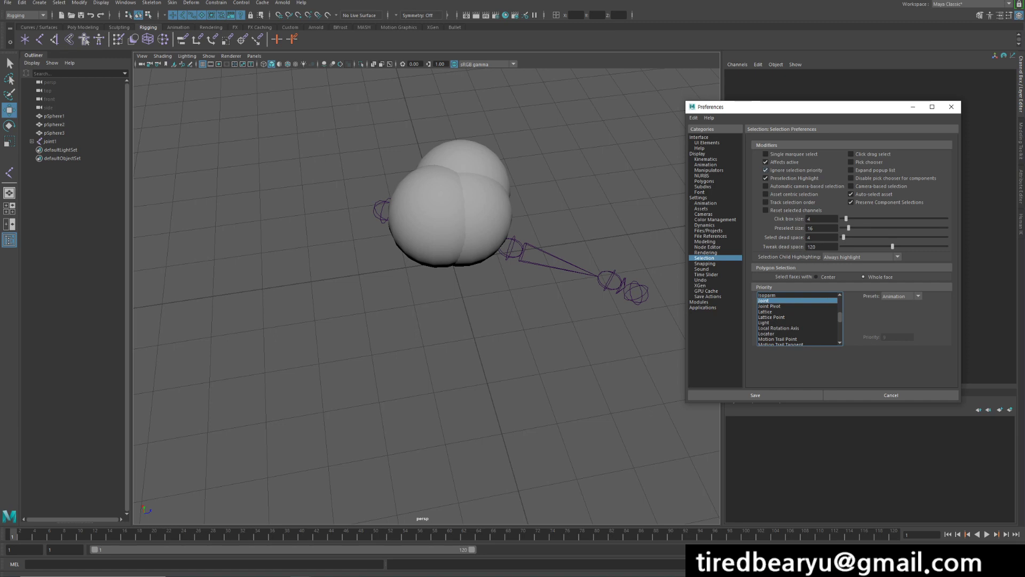
pyautogui.moveTo(351, 122); pyautogui.dragTo(601, 370)
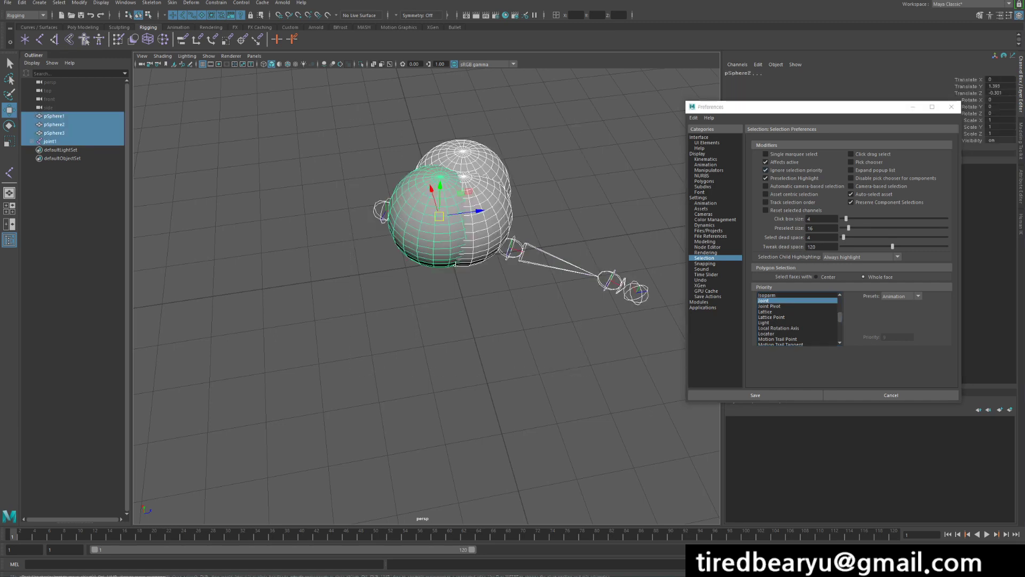
pyautogui.click(252, 86)
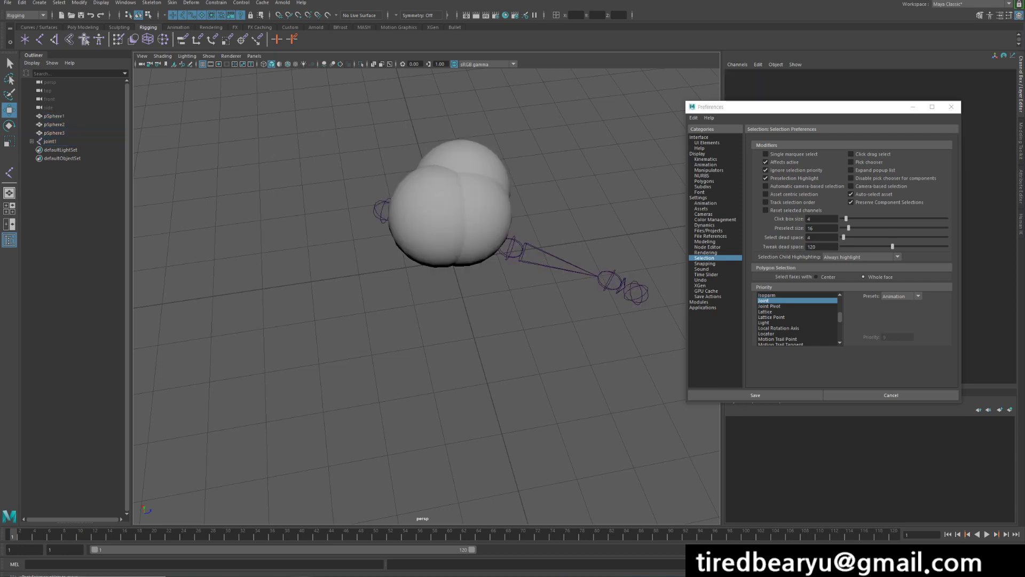
pyautogui.moveTo(251, 87); pyautogui.dragTo(583, 325)
pyautogui.moveTo(315, 106); pyautogui.dragTo(537, 300)
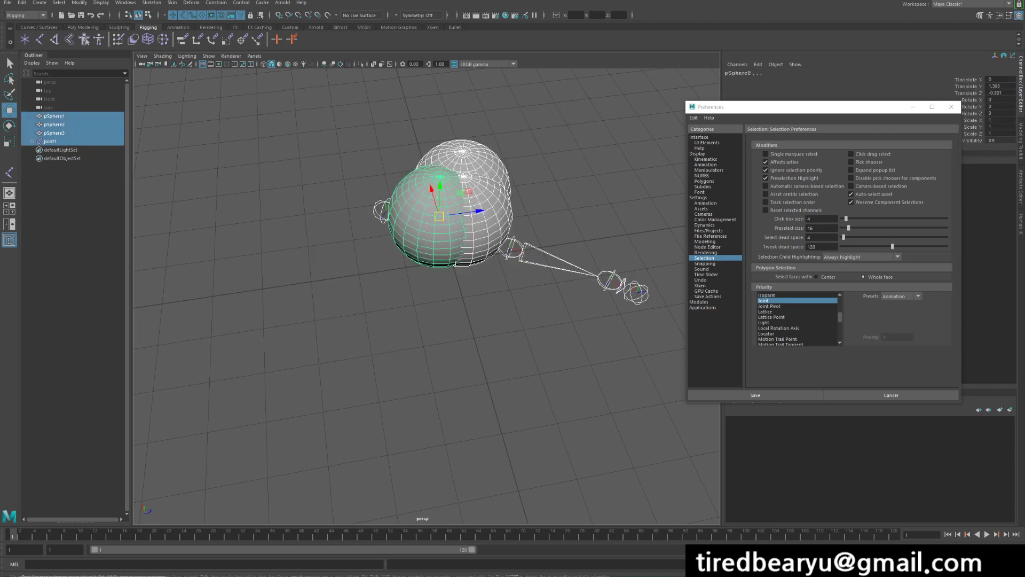
pyautogui.click(766, 169)
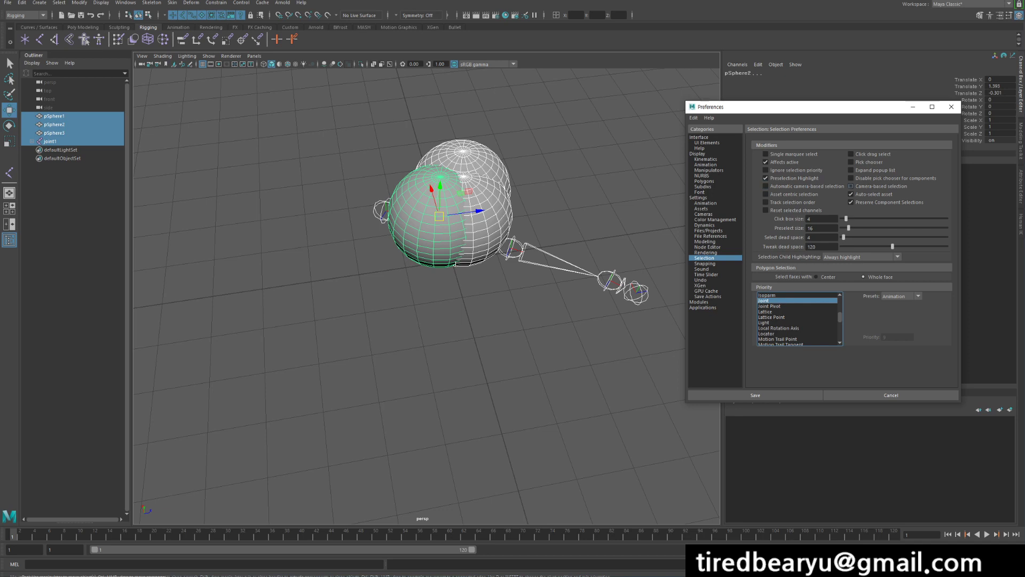
# Step: Select only pSphere1 and move it out past the chain's root joint, clear of the other two spheres
pyautogui.click(582, 203)
pyautogui.click(486, 225)
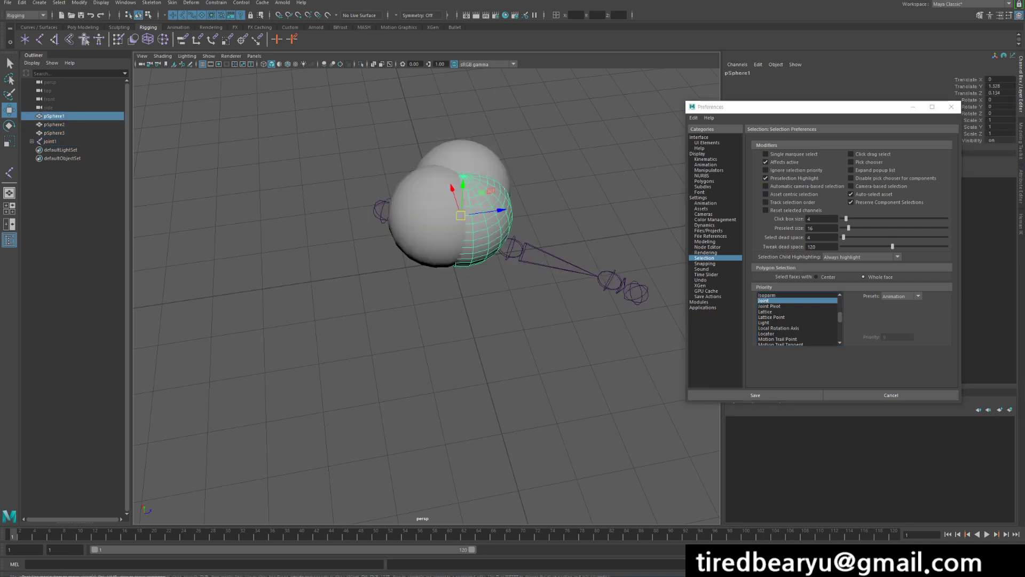
pyautogui.moveTo(461, 216); pyautogui.dragTo(277, 216)
# Step: Switch pSphere1 to face selection, marquee-select its faces to inspect the result, and clear the face selection
pyautogui.moveTo(337, 149); pyautogui.dragTo(338, 171, button='right')
pyautogui.moveTo(204, 160); pyautogui.dragTo(303, 247)
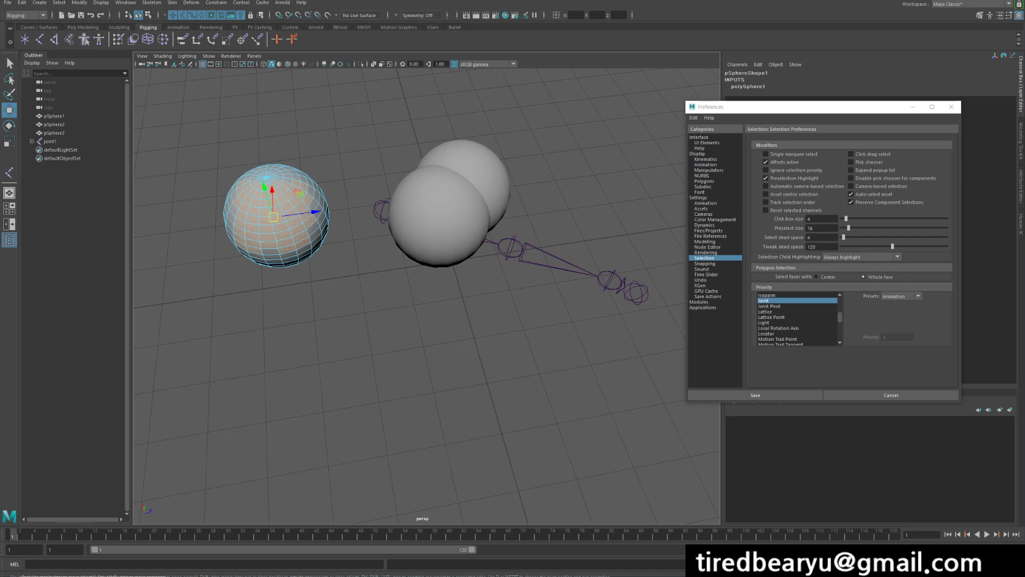
pyautogui.keyDown('alt'); pyautogui.moveTo(480, 299); pyautogui.dragTo(454, 299); pyautogui.keyUp('alt')
pyautogui.click(550, 240)
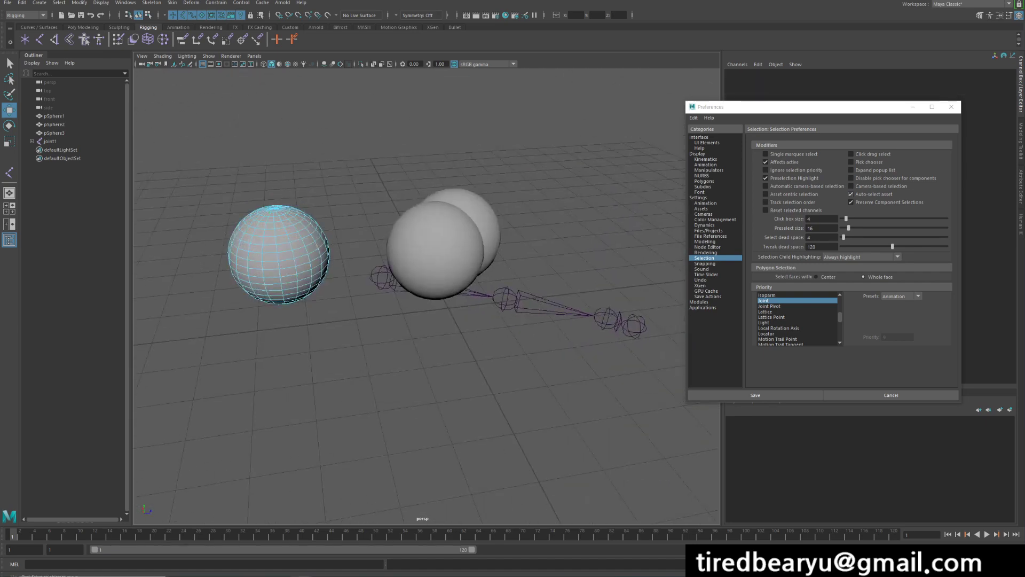
# Step: Marquee-select pSphere1's faces with Automatic camera-based selection enabled, inspect the sphere from all around, and disable the option
pyautogui.click(923, 186)
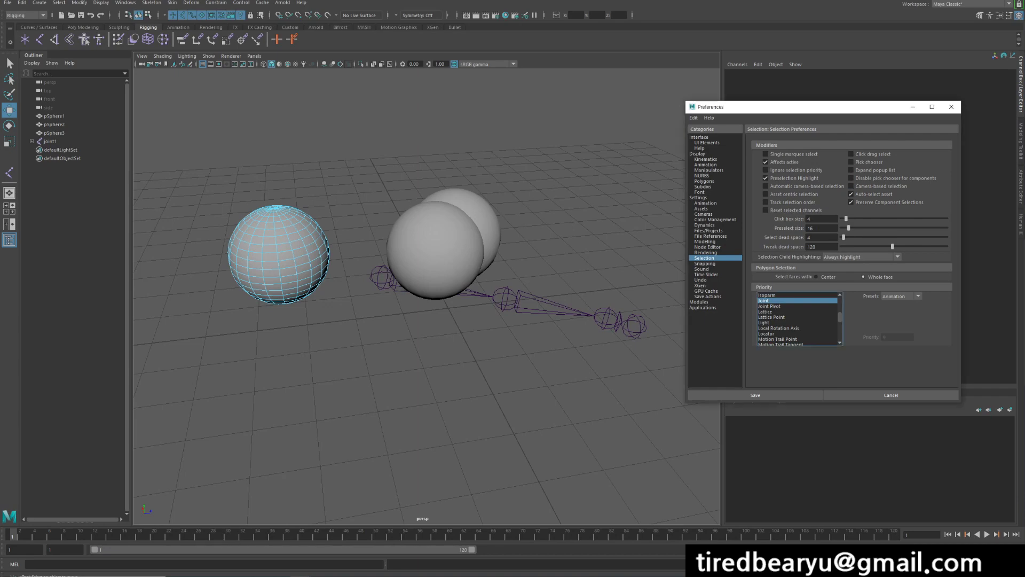
pyautogui.click(790, 186)
pyautogui.keyDown('alt'); pyautogui.moveTo(649, 199); pyautogui.dragTo(771, 194, button='middle'); pyautogui.keyUp('alt')
pyautogui.moveTo(470, 196); pyautogui.dragTo(327, 343)
pyautogui.keyDown('alt'); pyautogui.moveTo(566, 320); pyautogui.dragTo(431, 278); pyautogui.keyUp('alt')
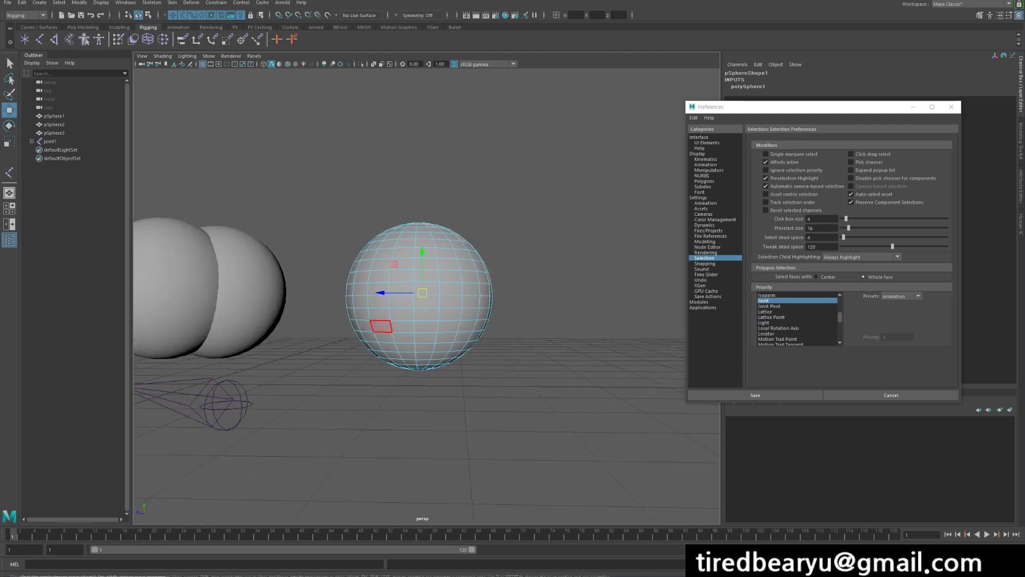
pyautogui.keyDown('alt'); pyautogui.moveTo(382, 326); pyautogui.dragTo(643, 337); pyautogui.keyUp('alt')
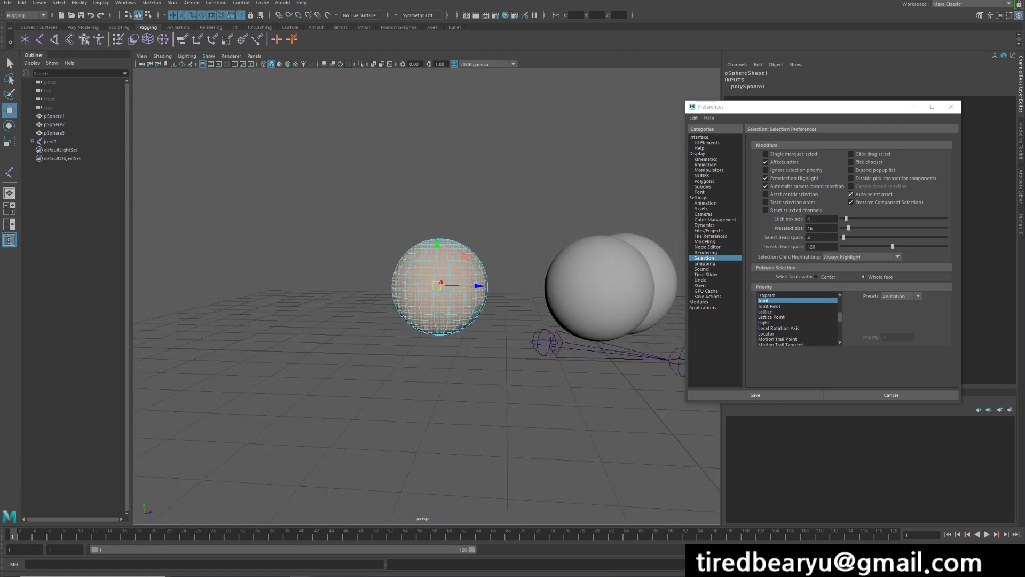
pyautogui.click(765, 186)
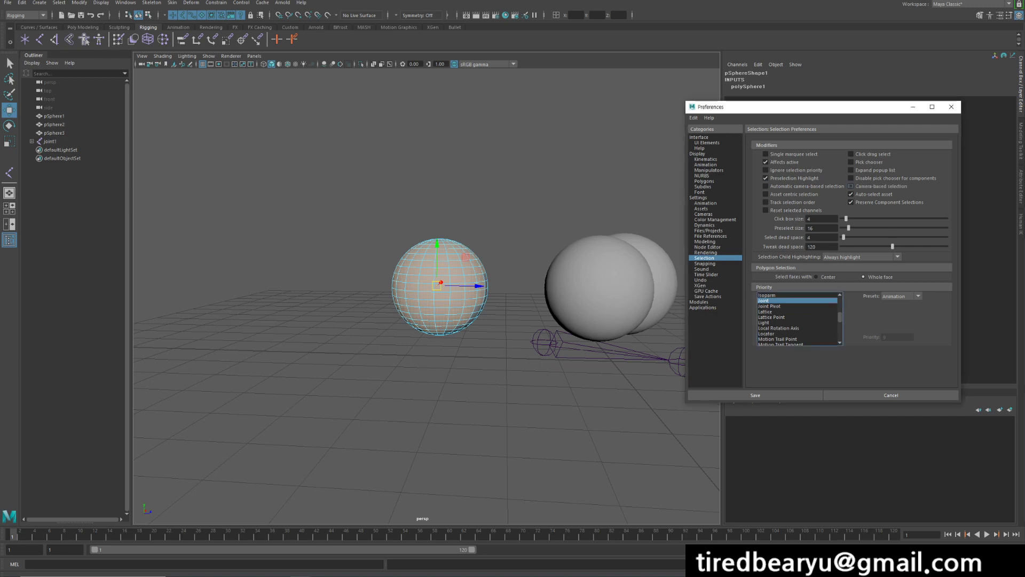